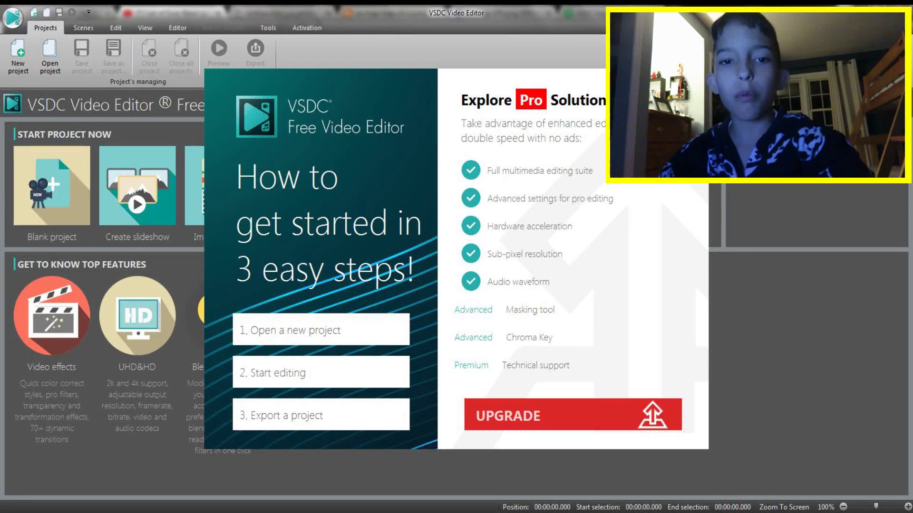
- Dismiss the getting-started screen and create a blank Full HD 1920x1080, 30 fps project titled "facecam tut. 1"
{"action": "key", "text": "Escape"}
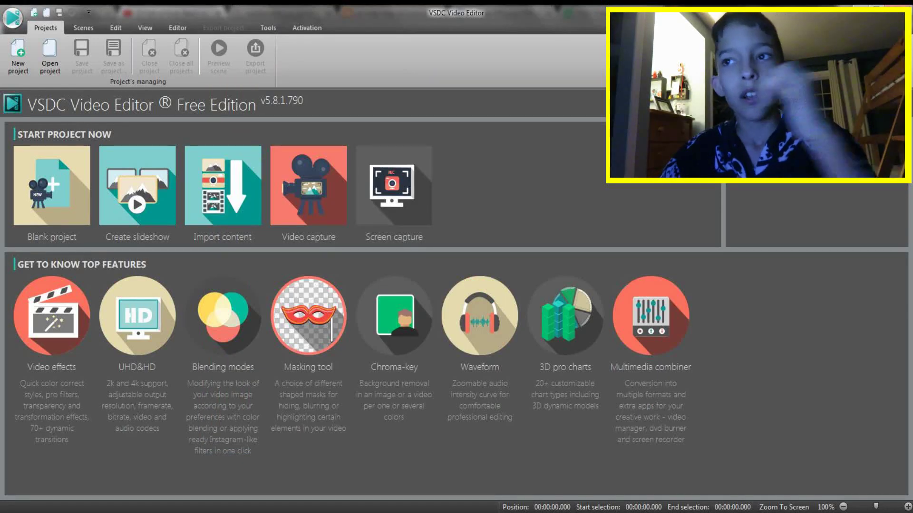
{"action": "left_click", "coordinate": [51, 185]}
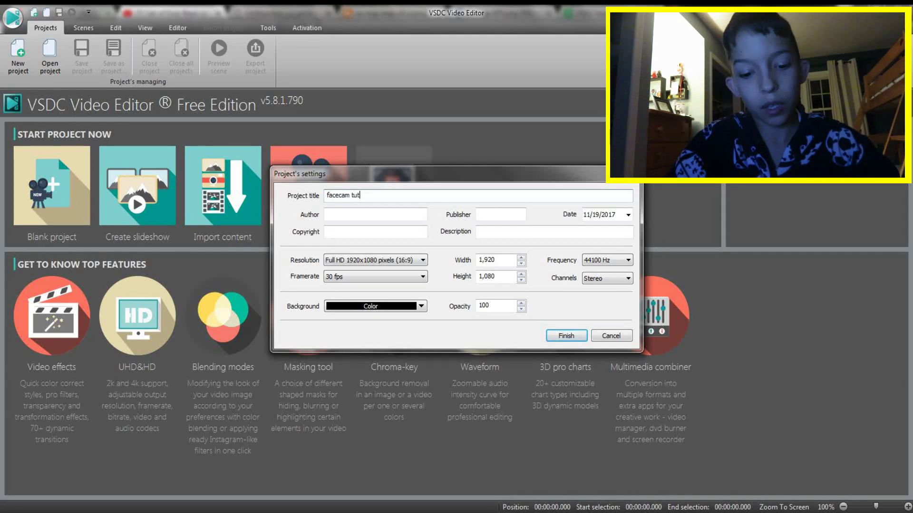
{"action": "key", "text": "Return"}
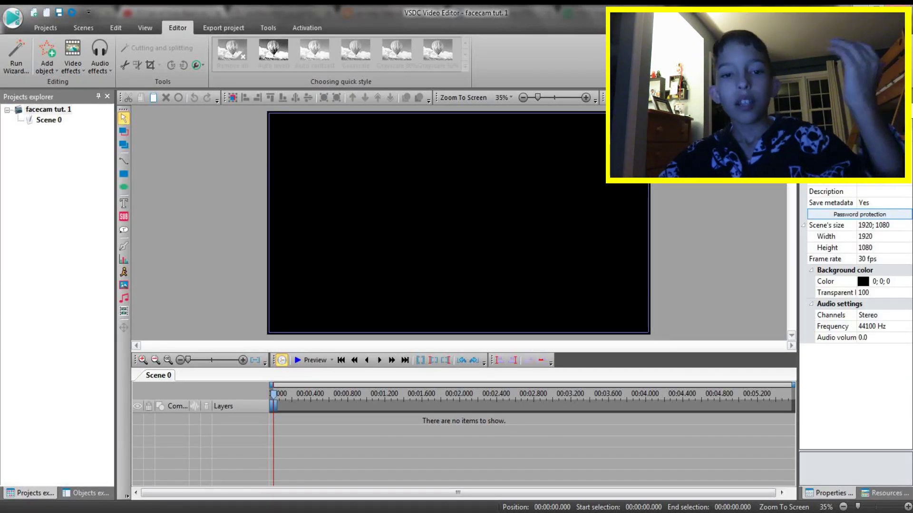
{"action": "left_click", "coordinate": [47, 54]}
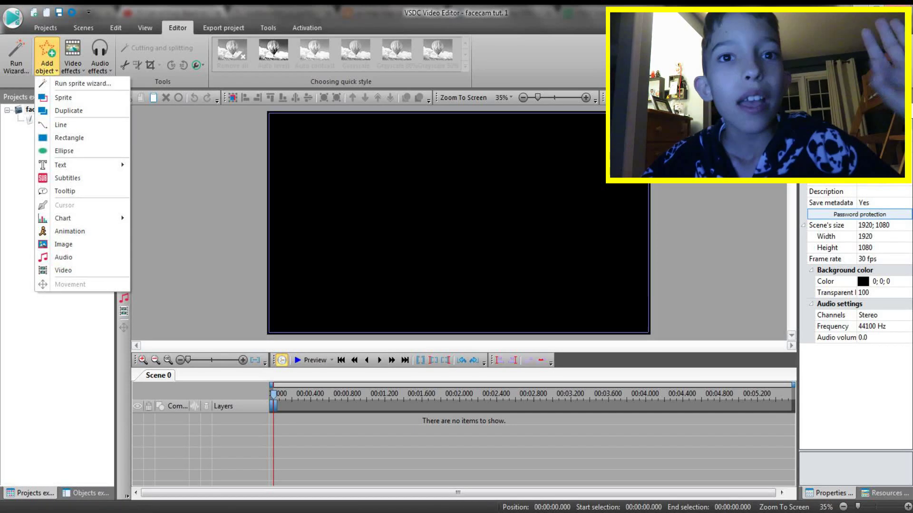
{"action": "key", "text": "Escape"}
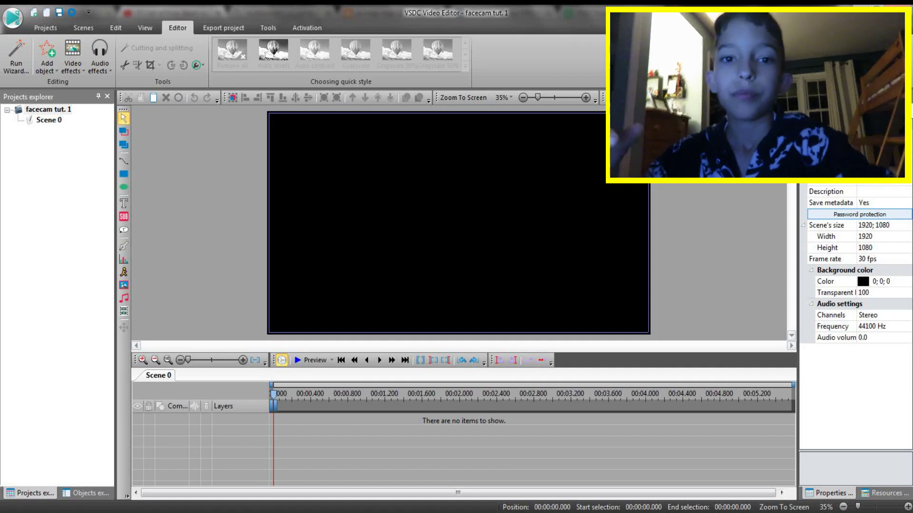
{"action": "left_click", "coordinate": [47, 56]}
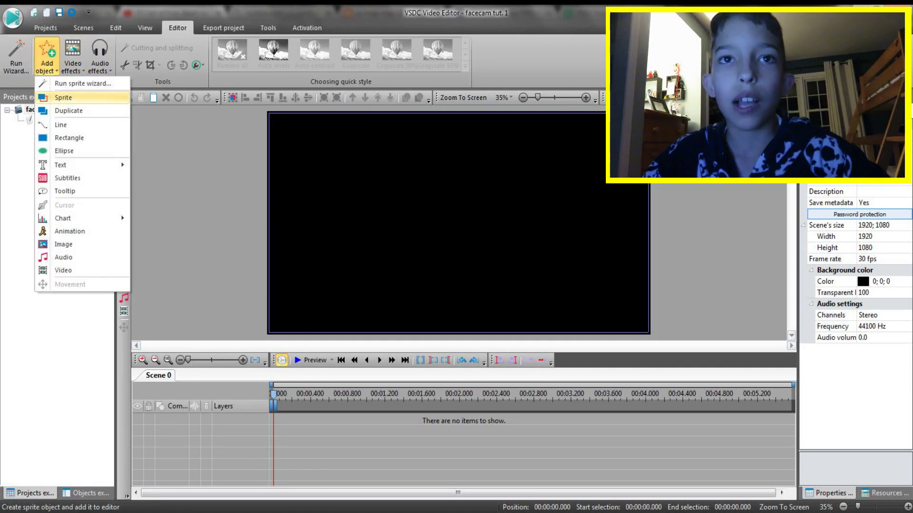
{"action": "left_click", "coordinate": [63, 270]}
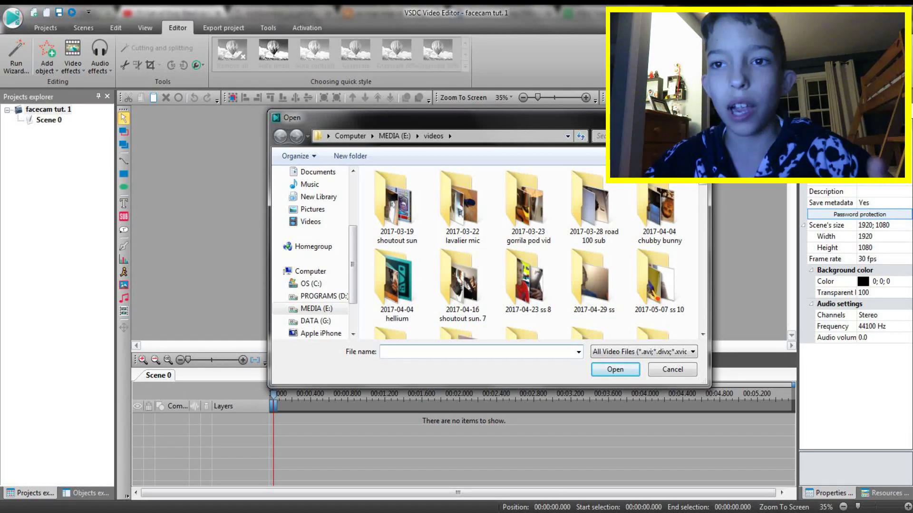
{"action": "type", "text": "cod gameplay.mpg"}
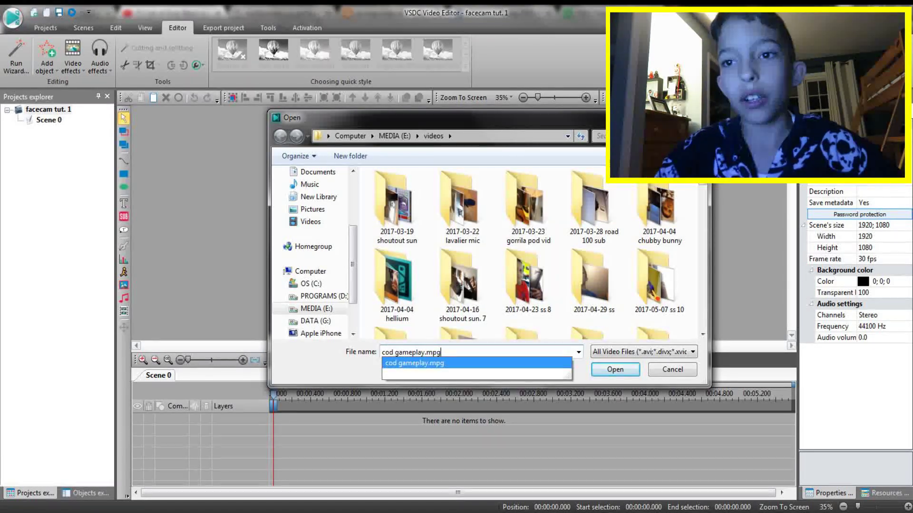
{"action": "key", "text": "Return"}
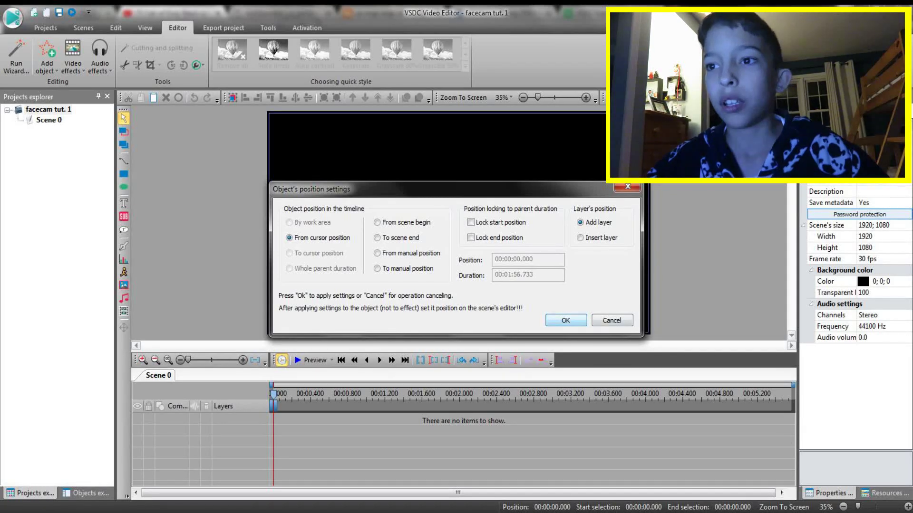
{"action": "key", "text": "Return"}
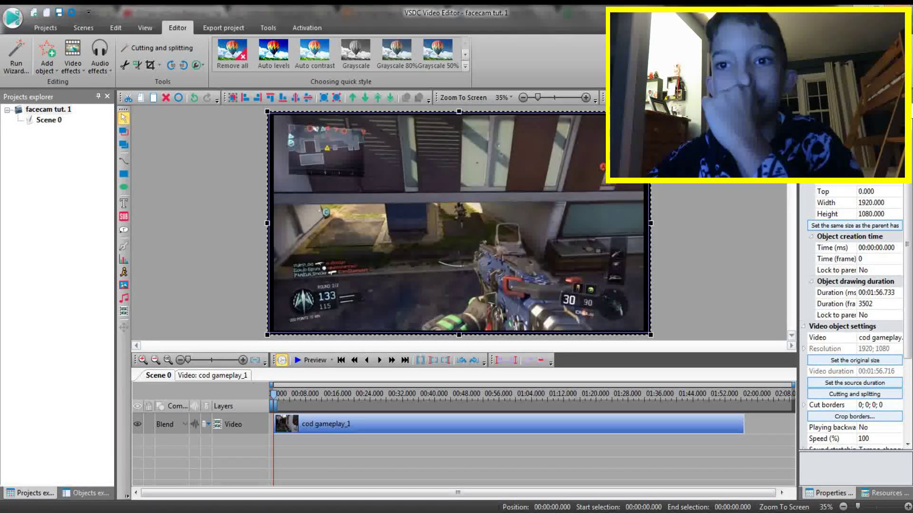
{"action": "right_click", "coordinate": [578, 300]}
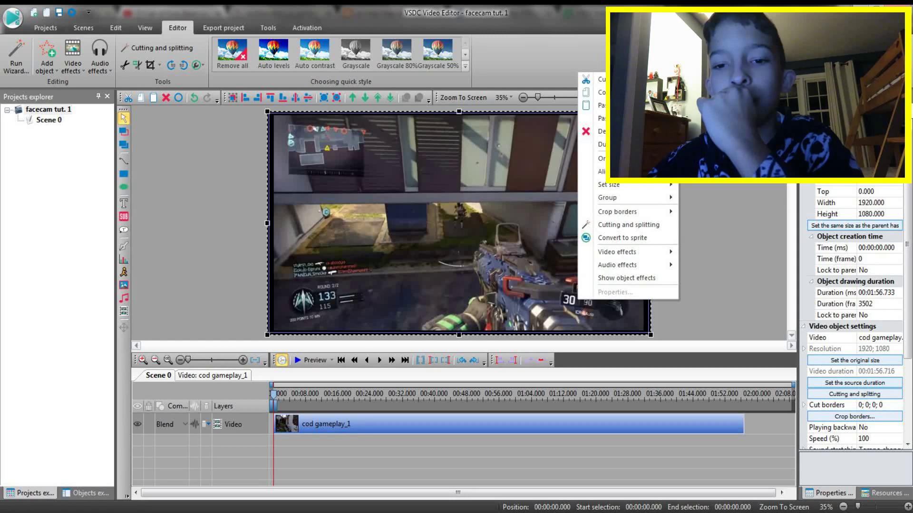
{"action": "left_click", "coordinate": [600, 131]}
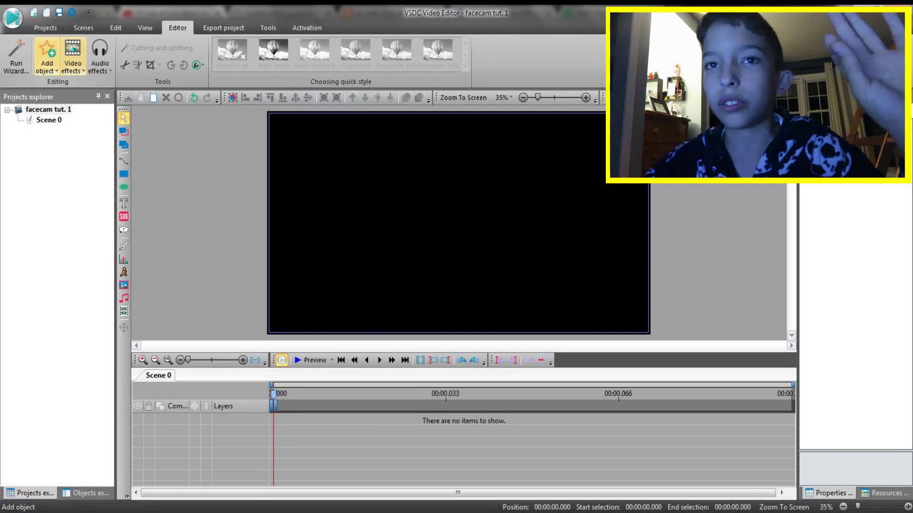
- Add the gameplay video chrome_20171119_194612W.avi from the videos folder to the scene, placed from the cursor position on an added layer
{"action": "left_click", "coordinate": [47, 55]}
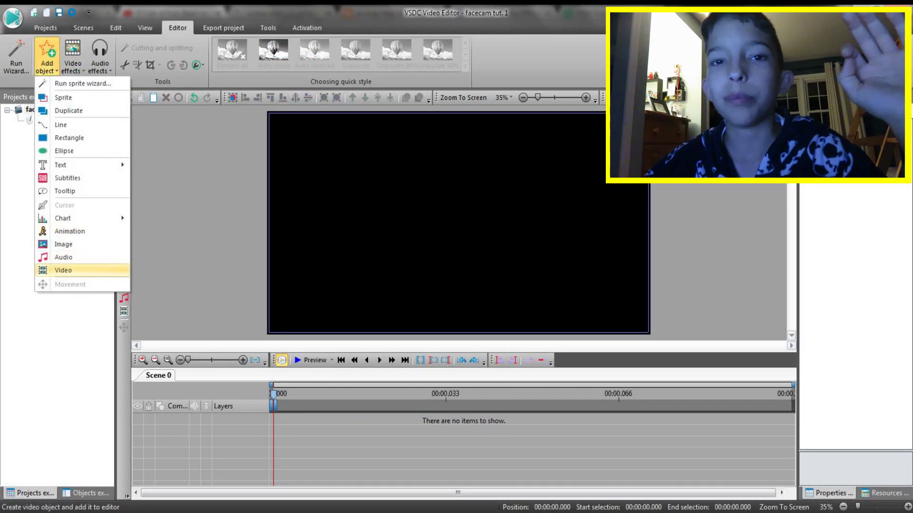
{"action": "left_click", "coordinate": [63, 270]}
{"action": "scroll", "coordinate": [528, 252], "scroll_direction": "down", "scroll_amount": 10}
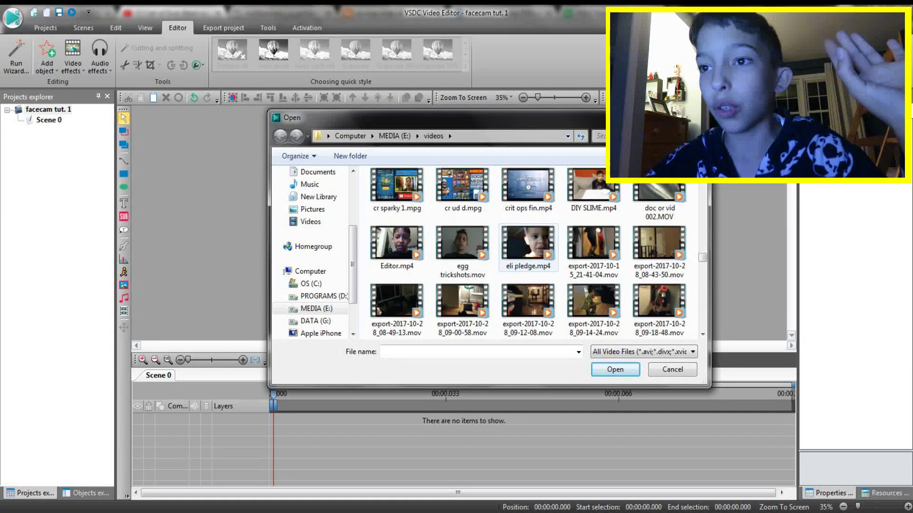
{"action": "scroll", "coordinate": [528, 252], "scroll_direction": "up", "scroll_amount": 4}
{"action": "scroll", "coordinate": [527, 251], "scroll_direction": "down", "scroll_amount": 1}
{"action": "scroll", "coordinate": [659, 309], "scroll_direction": "up", "scroll_amount": 1}
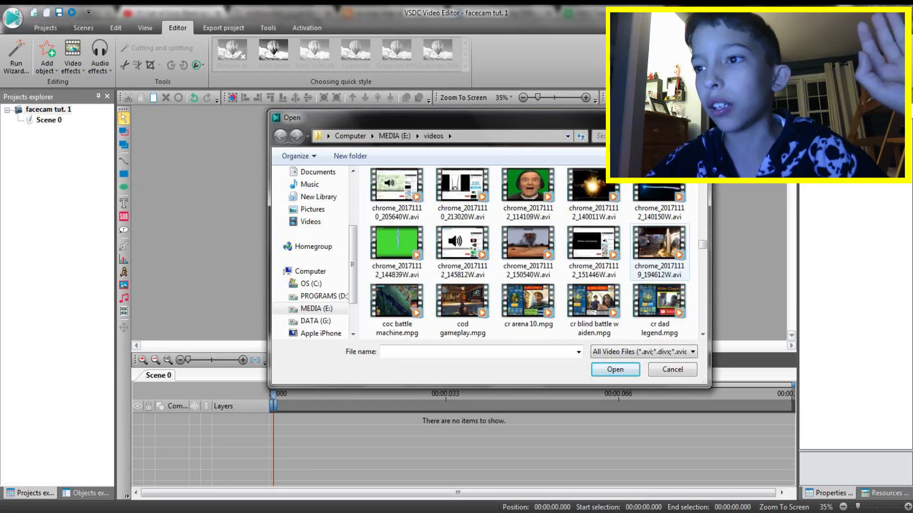
{"action": "left_click", "coordinate": [659, 247]}
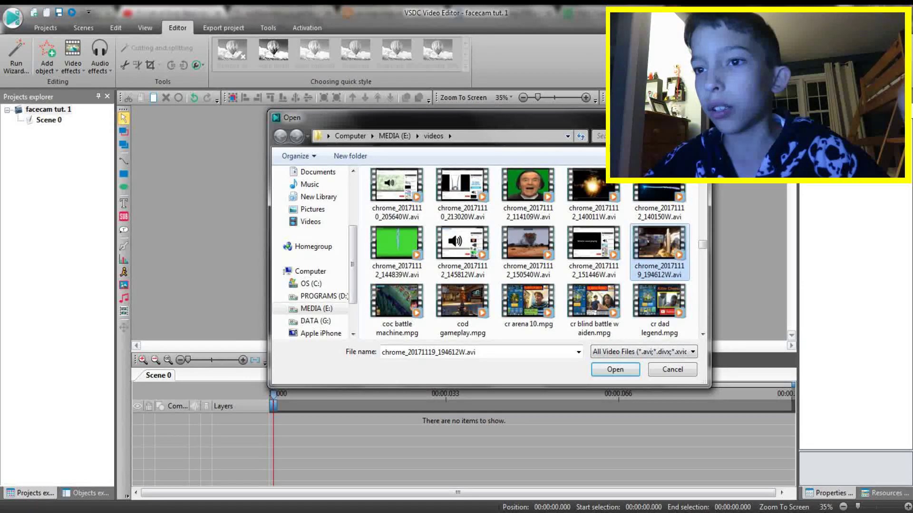
{"action": "left_click", "coordinate": [615, 370]}
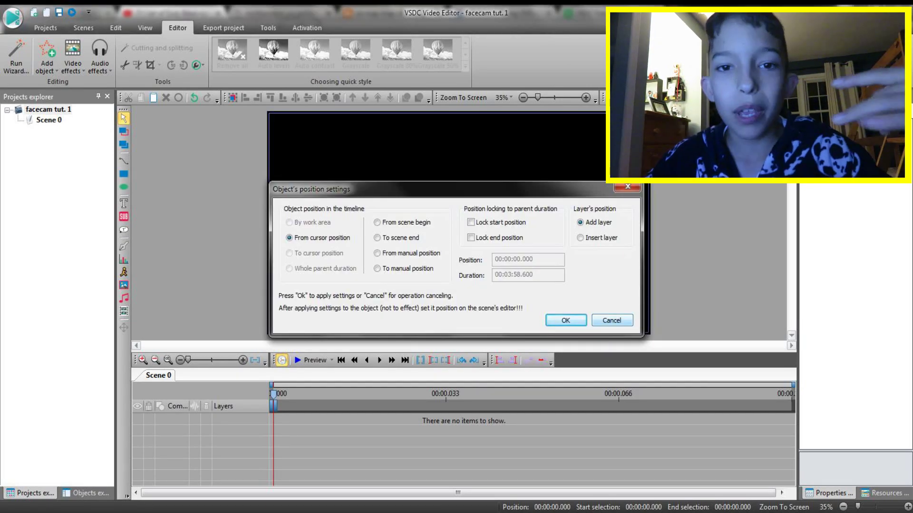
{"action": "key", "text": "Return"}
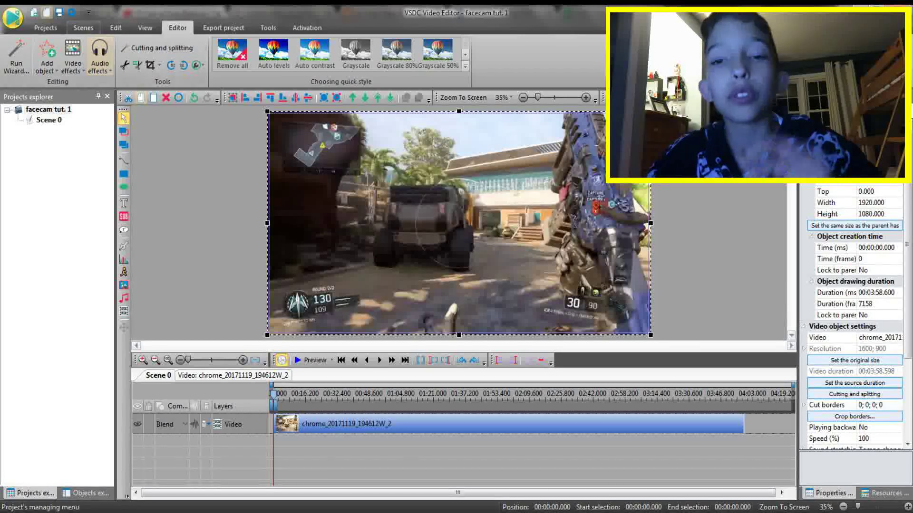
- Add the facecam video MVI_0452.MP4 from the Pictures library's 2017_11_19 folder, placed from the cursor position on an added layer
{"action": "left_click", "coordinate": [46, 54]}
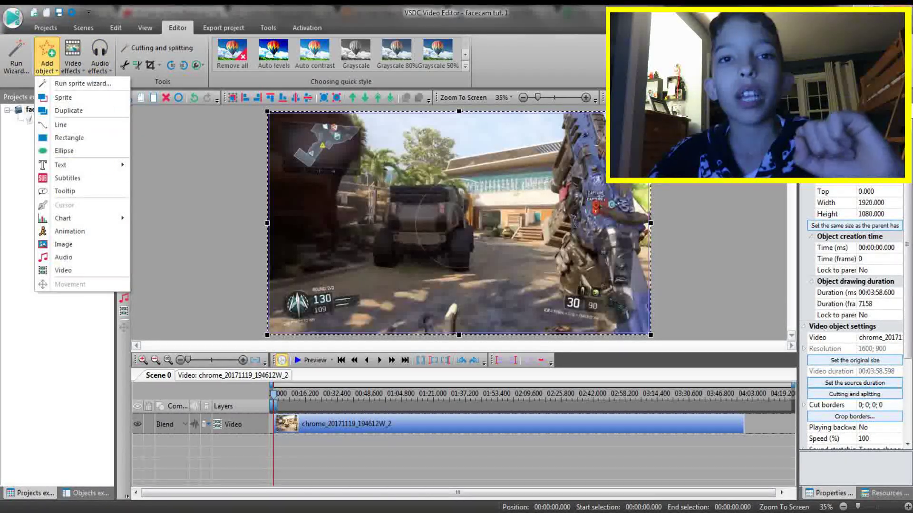
{"action": "left_click", "coordinate": [63, 270]}
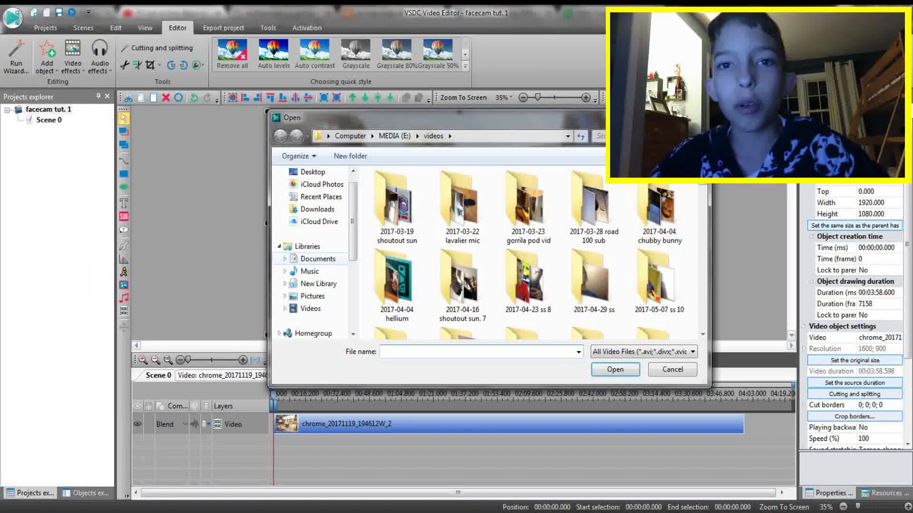
{"action": "left_click", "coordinate": [313, 295]}
{"action": "scroll", "coordinate": [418, 297], "scroll_direction": "down", "scroll_amount": 6}
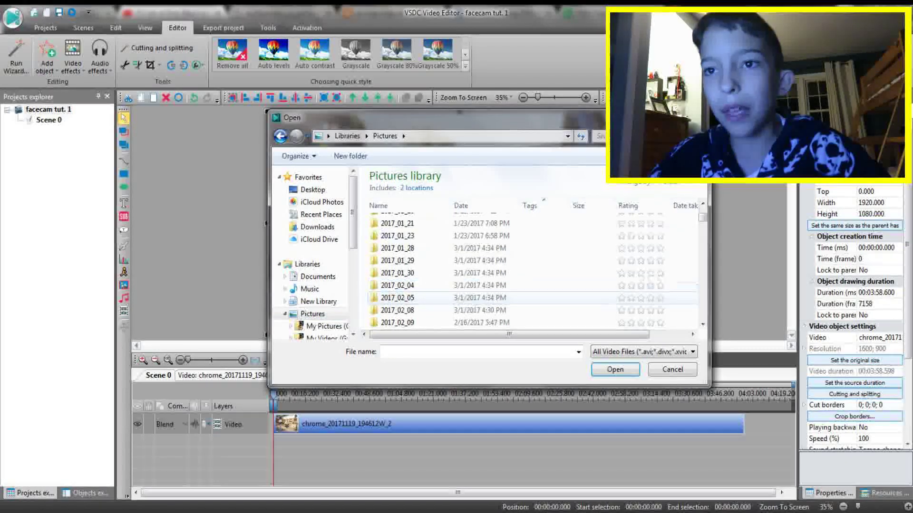
{"action": "scroll", "coordinate": [419, 297], "scroll_direction": "down", "scroll_amount": 8}
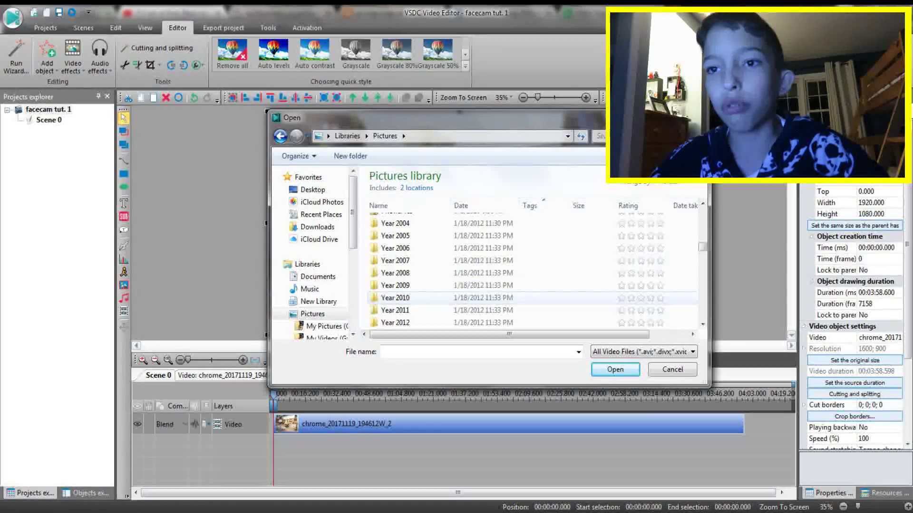
{"action": "double_click", "coordinate": [396, 294]}
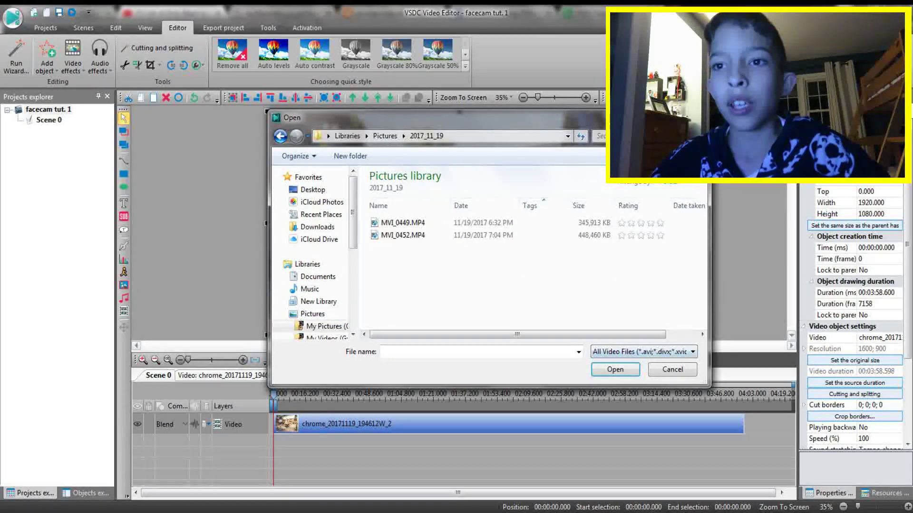
{"action": "left_click", "coordinate": [403, 235]}
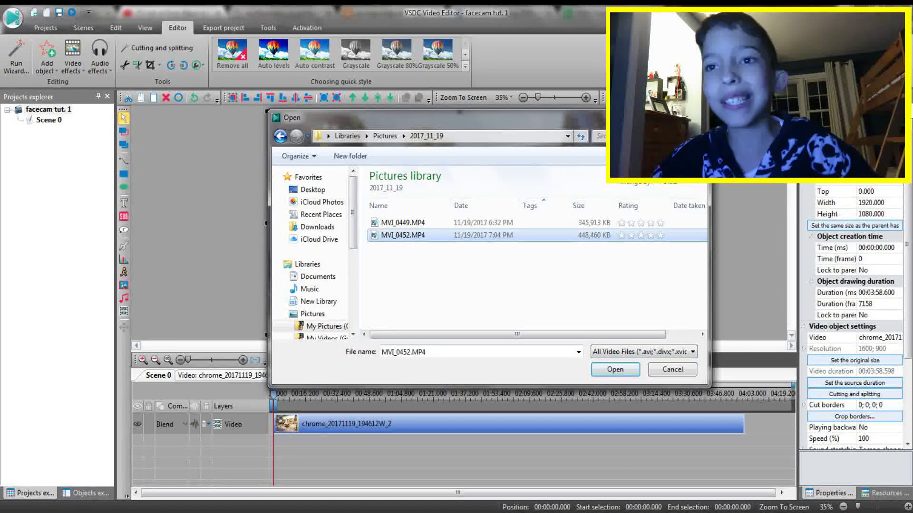
{"action": "key", "text": "Return"}
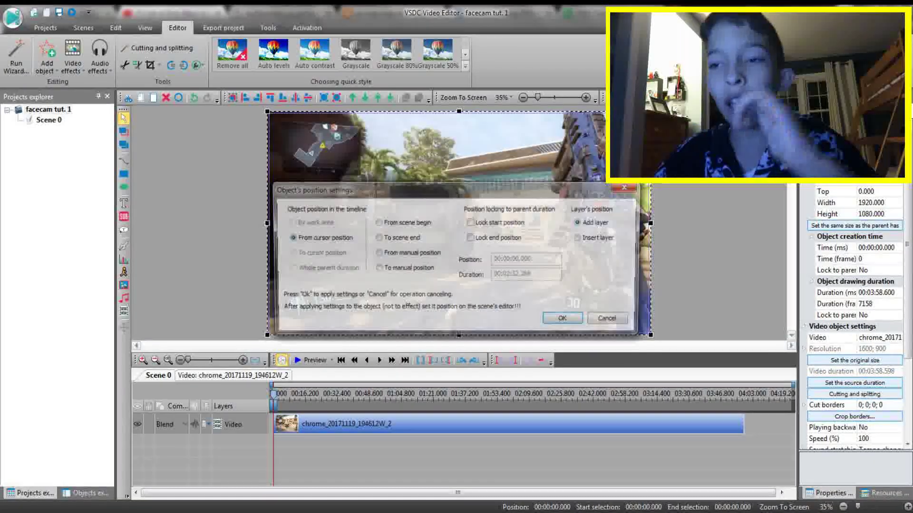
{"action": "key", "text": "Return"}
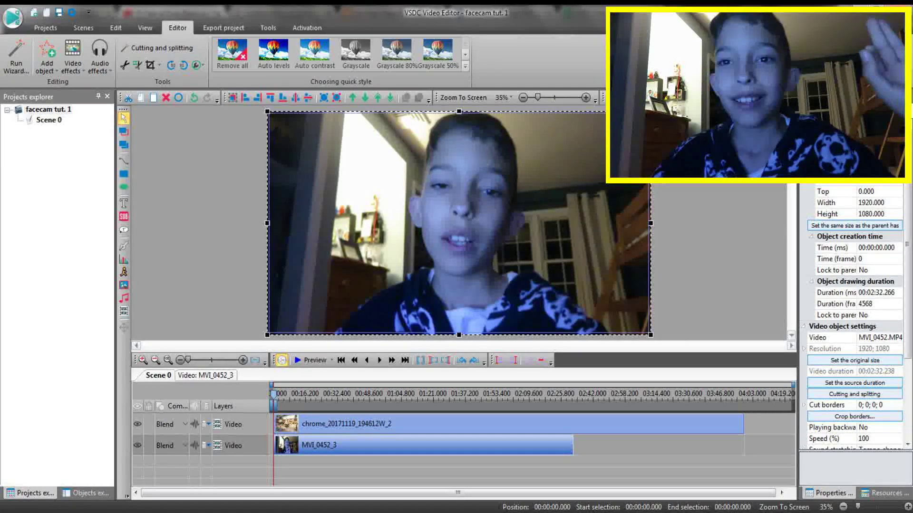
- Move the playhead to the facecam clip's end at 00:02:32.266 and shorten the gameplay clip to end there
{"action": "left_click", "coordinate": [577, 423]}
{"action": "left_click", "coordinate": [617, 394]}
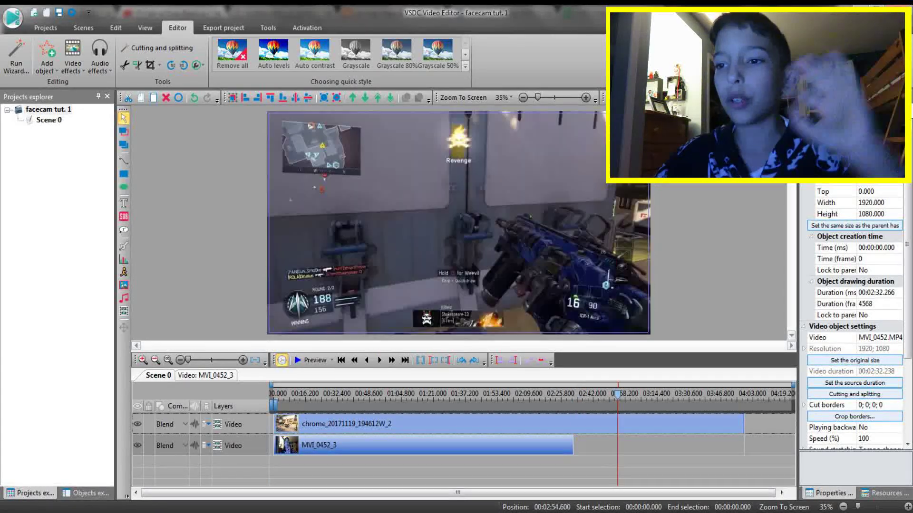
{"action": "left_click_drag", "start_coordinate": [582, 394], "coordinate": [580, 394]}
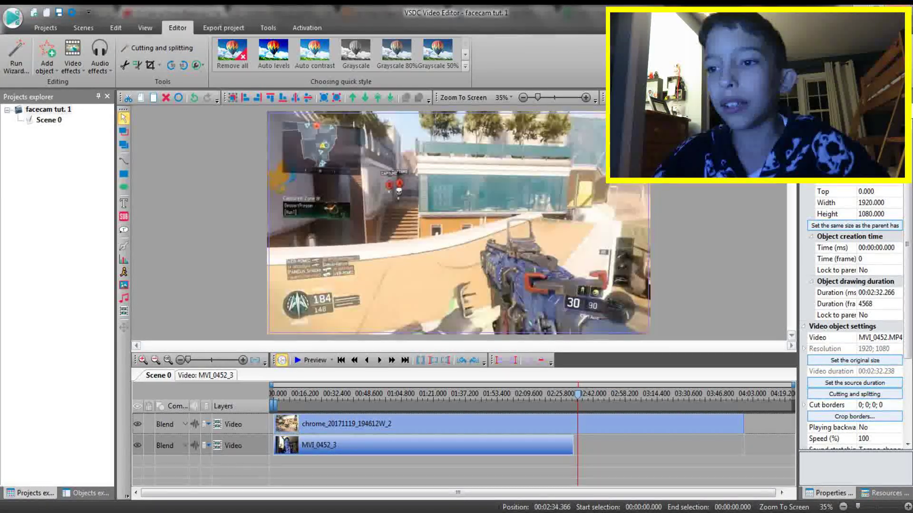
{"action": "left_click", "coordinate": [573, 394]}
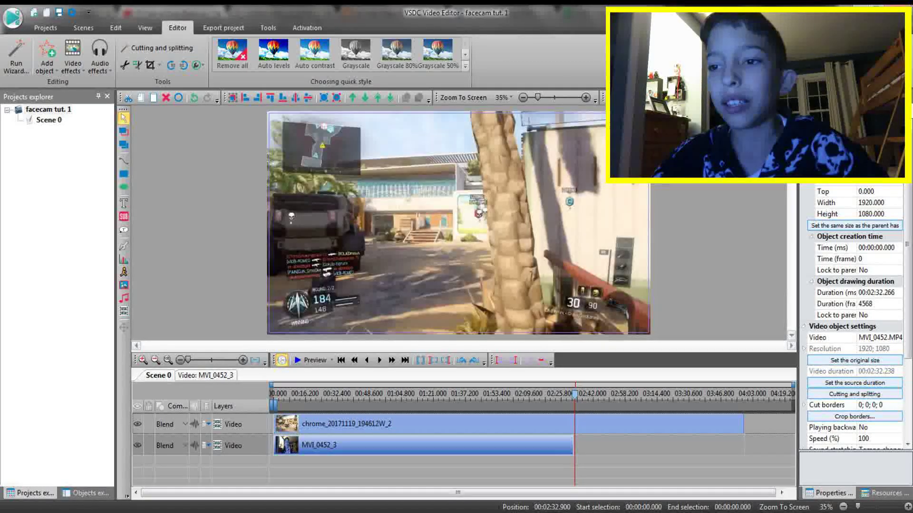
{"action": "left_click", "coordinate": [404, 360]}
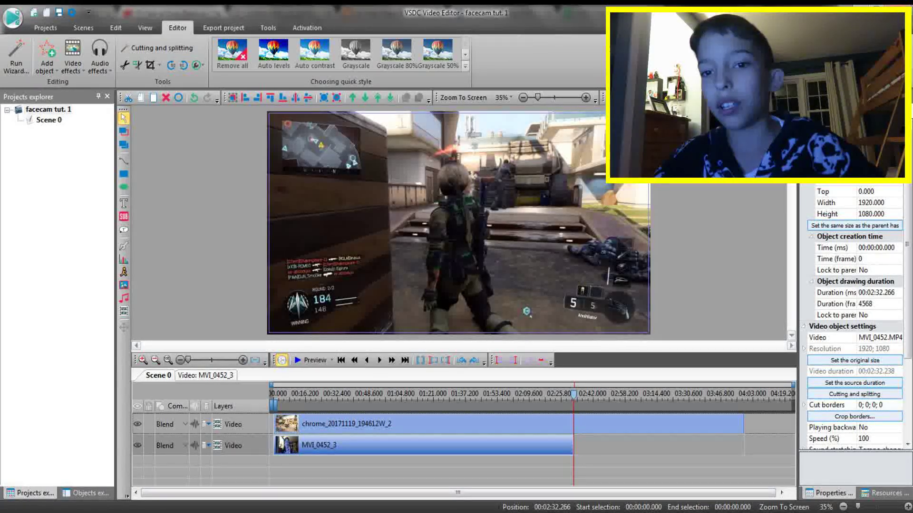
{"action": "mouse_move", "coordinate": [376, 424]}
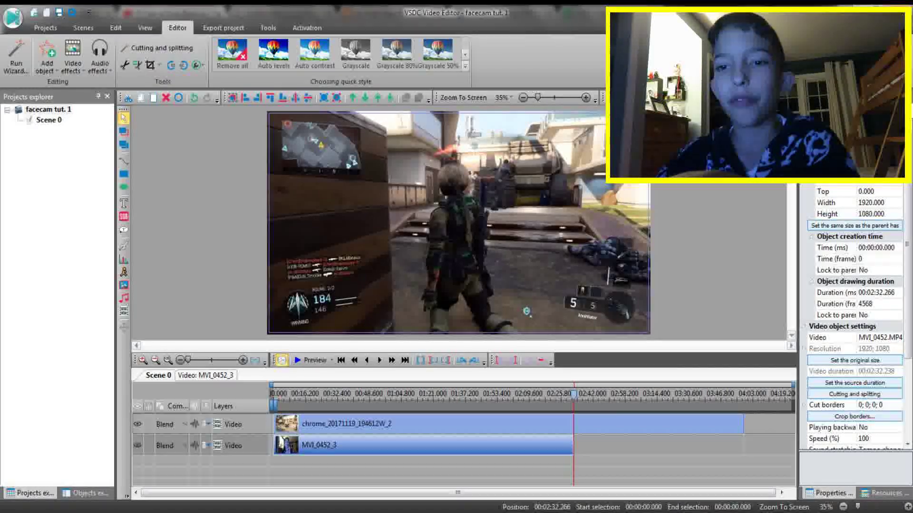
{"action": "left_click", "coordinate": [508, 423]}
{"action": "left_click_drag", "start_coordinate": [743, 424], "coordinate": [574, 425]}
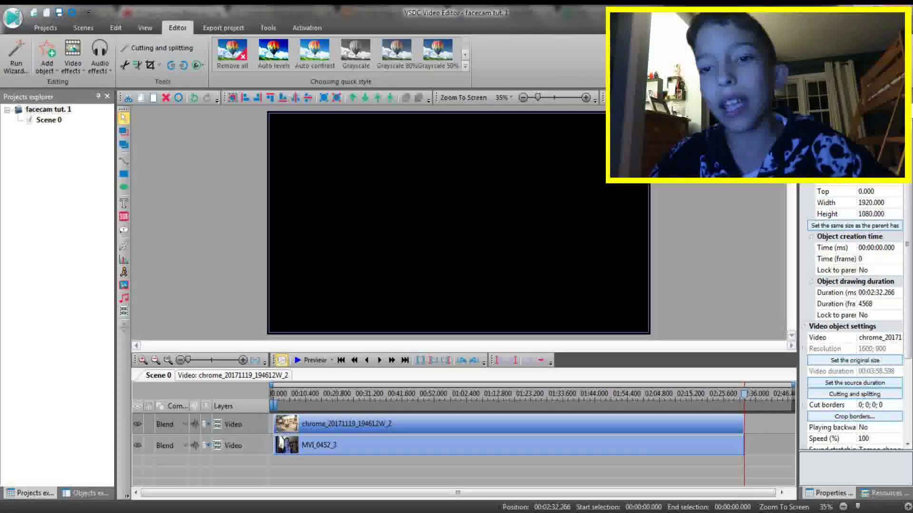
- Return the playhead to the start, select the facecam clip and play a preview of the scene
{"action": "left_click", "coordinate": [341, 360]}
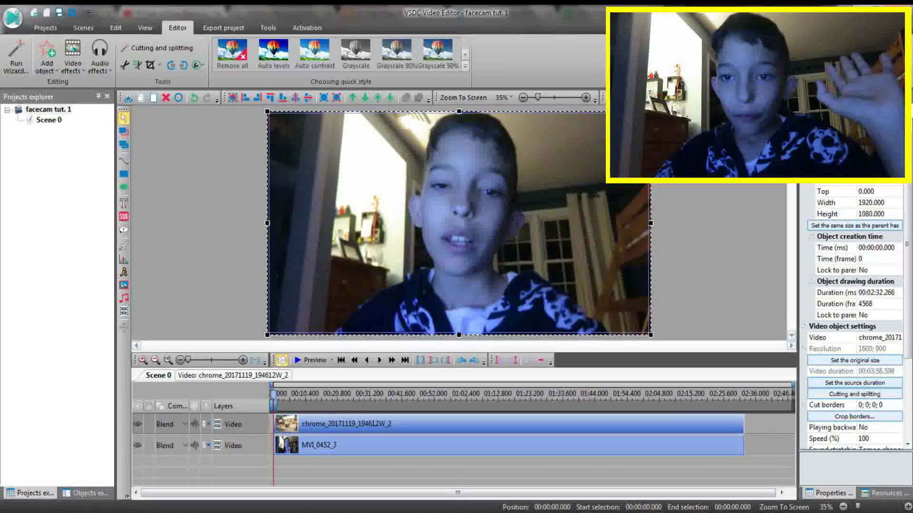
{"action": "left_click", "coordinate": [508, 445]}
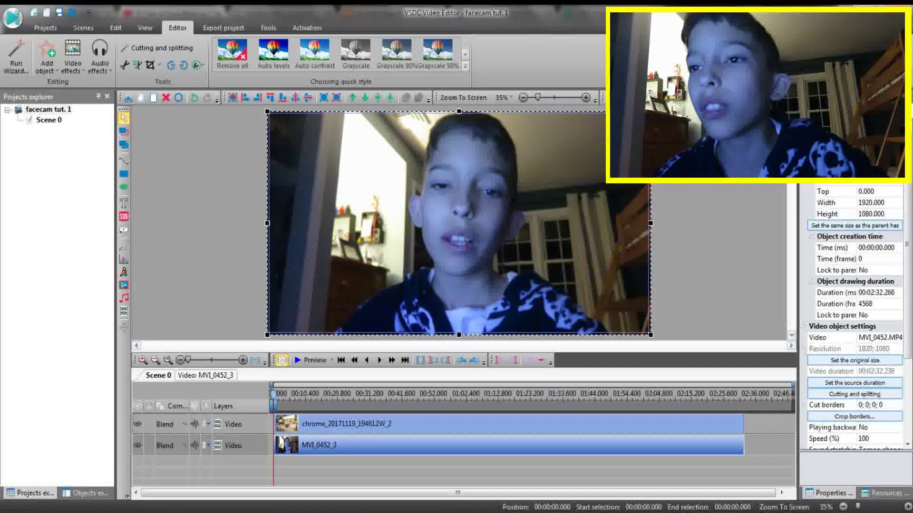
{"action": "left_click", "coordinate": [312, 360]}
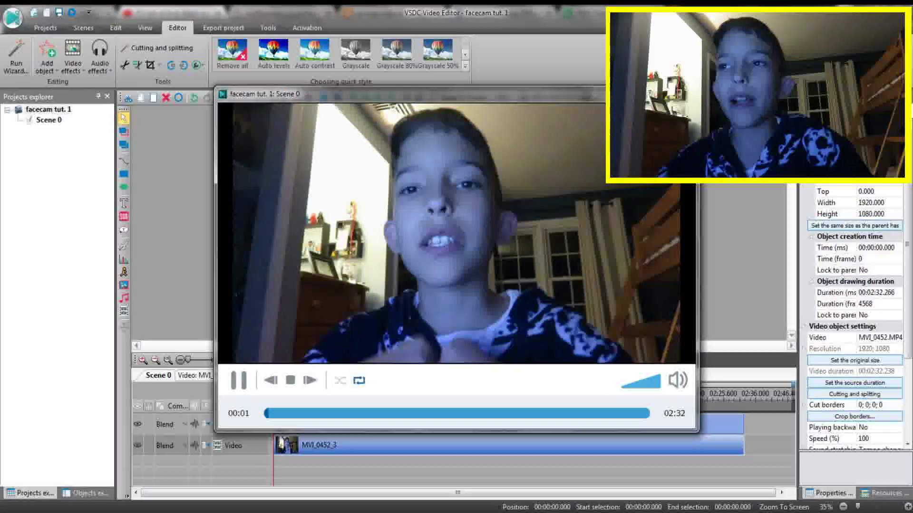
- Close the preview, shrink the facecam video to about 986 by 391, and place it in the gameplay frame's upper-right corner
{"action": "key", "text": "Escape"}
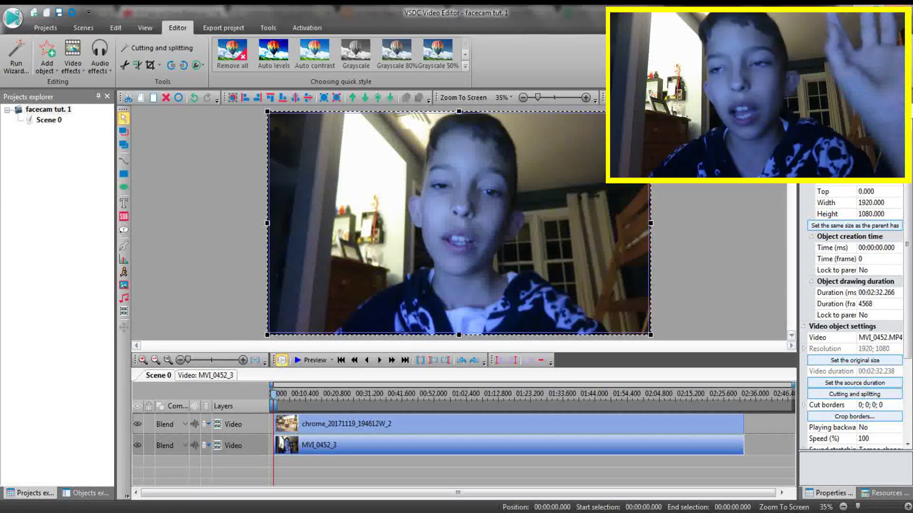
{"action": "key", "text": "Escape"}
{"action": "left_click", "coordinate": [508, 445]}
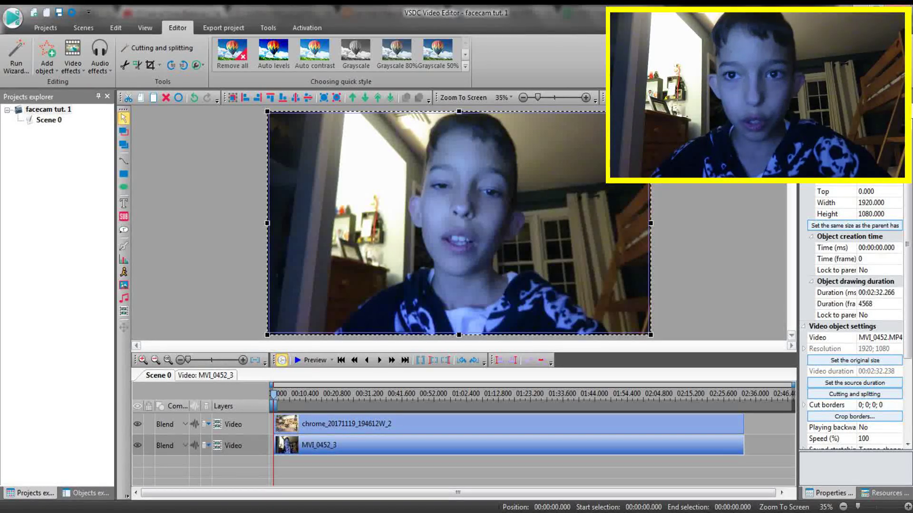
{"action": "left_click_drag", "start_coordinate": [267, 334], "coordinate": [613, 176]}
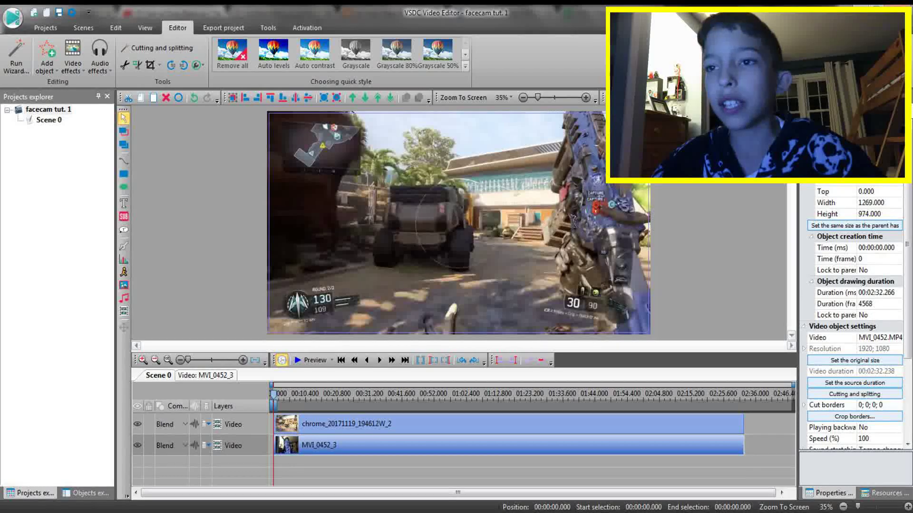
{"action": "left_click_drag", "start_coordinate": [635, 138], "coordinate": [618, 284]}
{"action": "left_click_drag", "start_coordinate": [520, 243], "coordinate": [578, 154]}
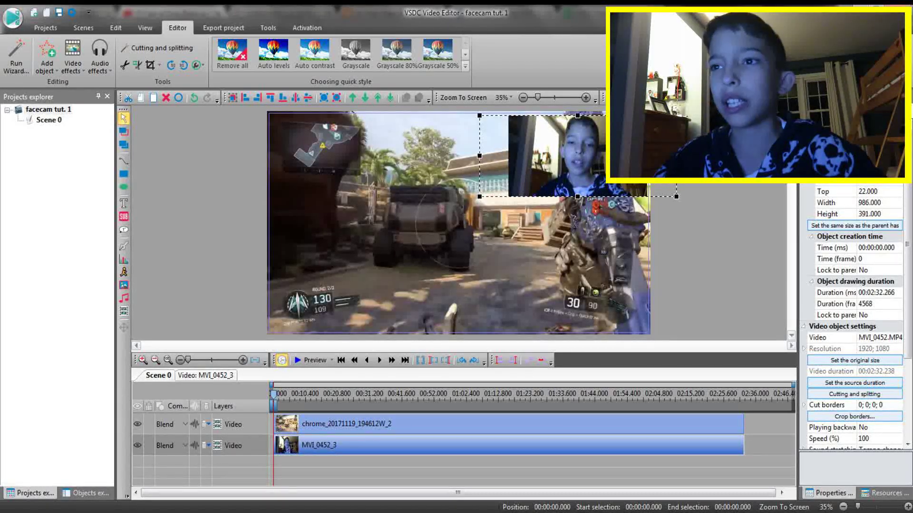
{"action": "mouse_move", "coordinate": [578, 154]}
{"action": "left_mouse_down"}
{"action": "mouse_move", "coordinate": [582, 146]}
{"action": "mouse_move", "coordinate": [577, 152]}
{"action": "left_mouse_up"}
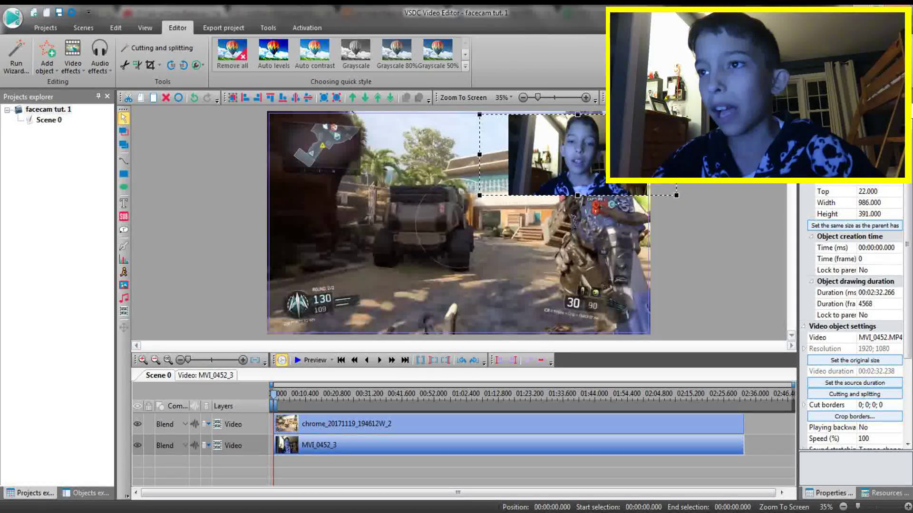
- Nudge the facecam video slightly upward within the frame's upper-right corner and play a preview of the scene
{"action": "key", "text": "Escape"}
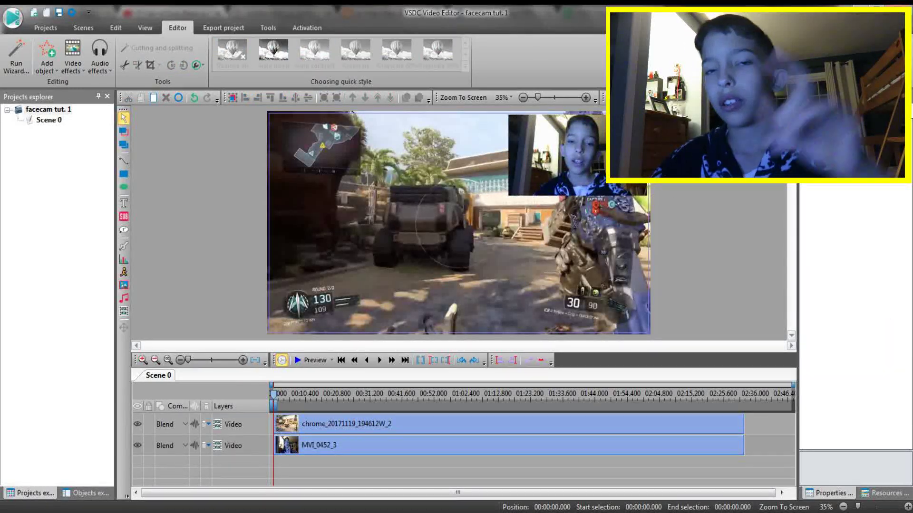
{"action": "left_click", "coordinate": [578, 155]}
{"action": "mouse_move", "coordinate": [578, 155]}
{"action": "left_mouse_down"}
{"action": "mouse_move", "coordinate": [582, 147]}
{"action": "mouse_move", "coordinate": [578, 154]}
{"action": "left_mouse_up"}
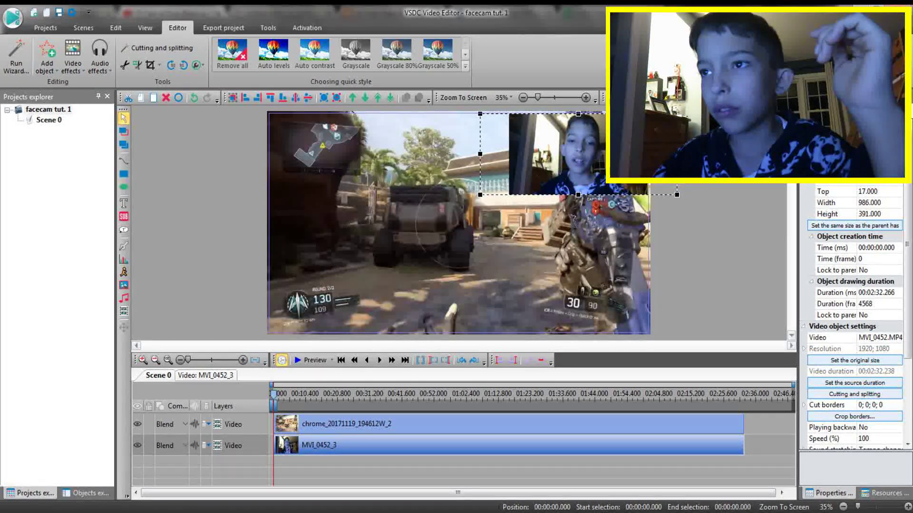
{"action": "key", "text": "Escape"}
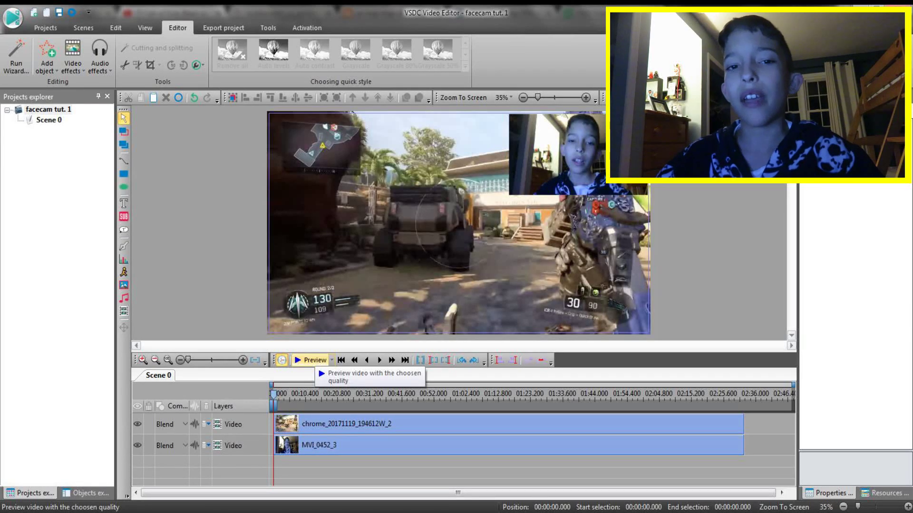
{"action": "left_click", "coordinate": [311, 361]}
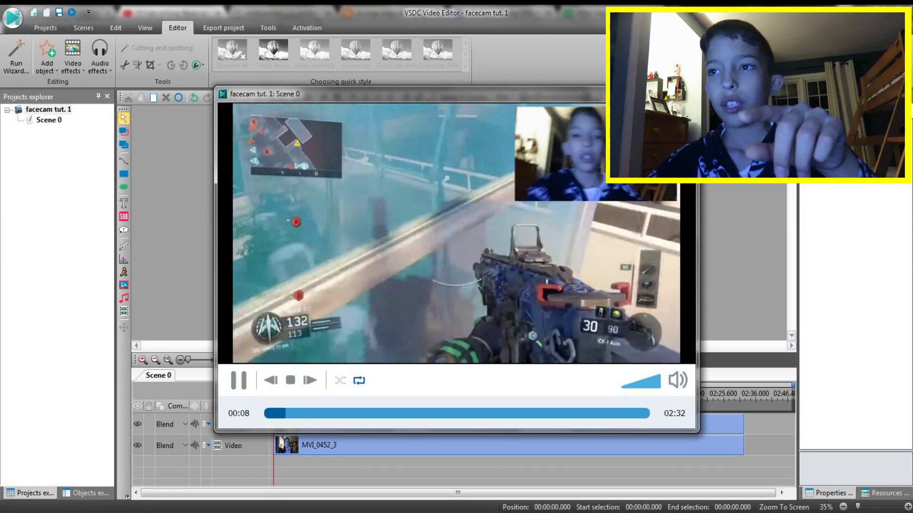
{"action": "key", "text": "Escape"}
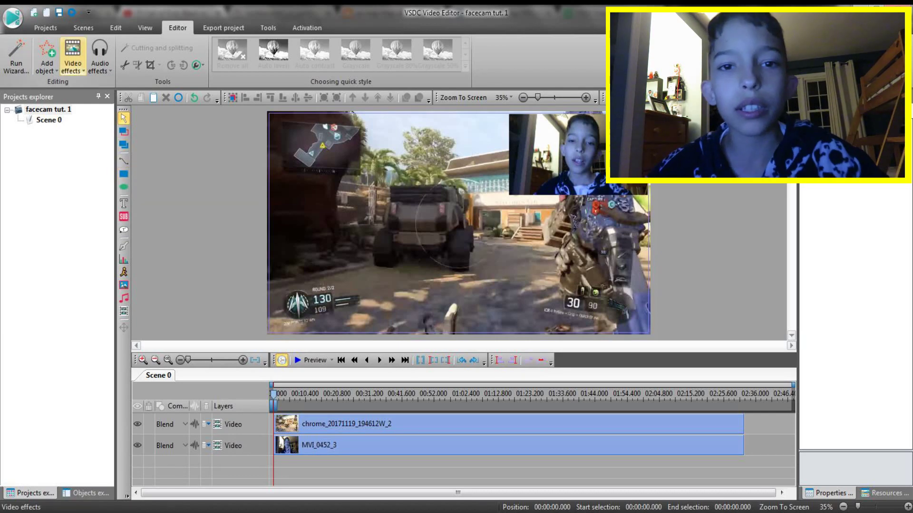
- Add a rectangle of about 706 by 417 covering the facecam, from the cursor position on an added layer, and fill it yellow
{"action": "left_click", "coordinate": [47, 67]}
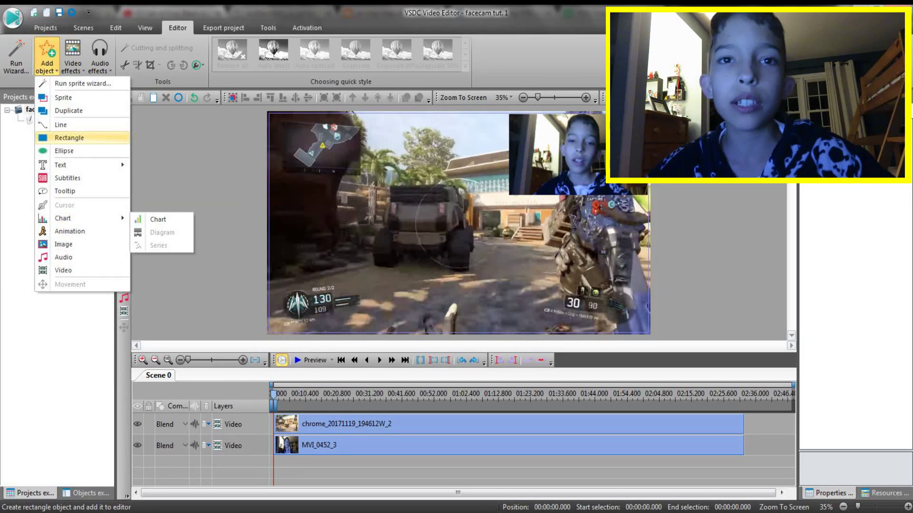
{"action": "left_click", "coordinate": [68, 138]}
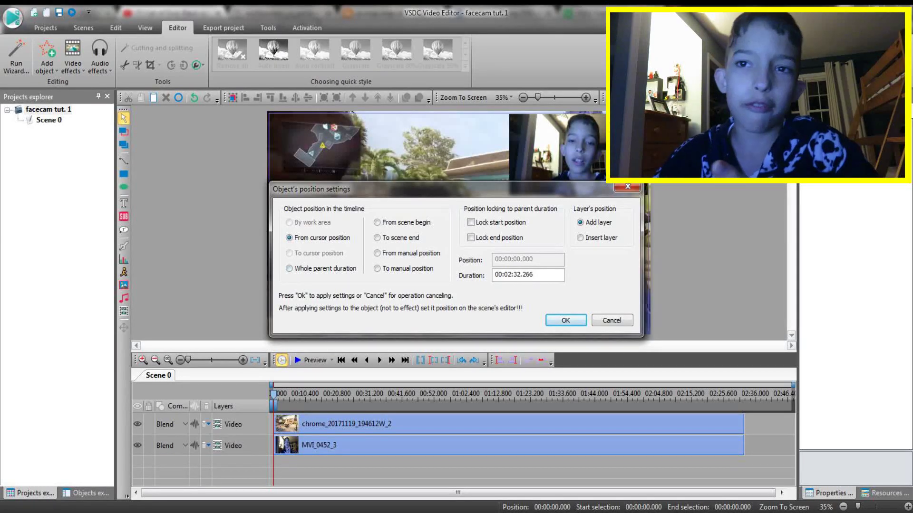
{"action": "left_click", "coordinate": [289, 269]}
{"action": "left_click", "coordinate": [289, 238]}
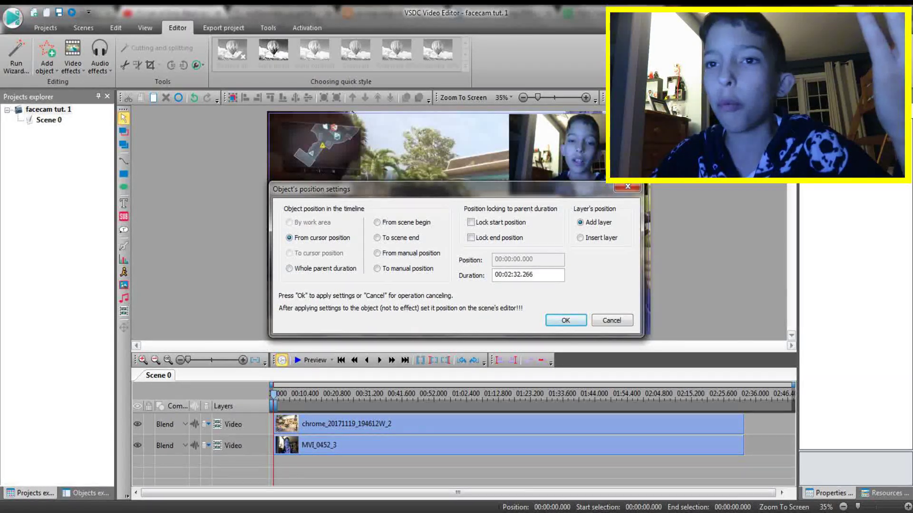
{"action": "key", "text": "Return"}
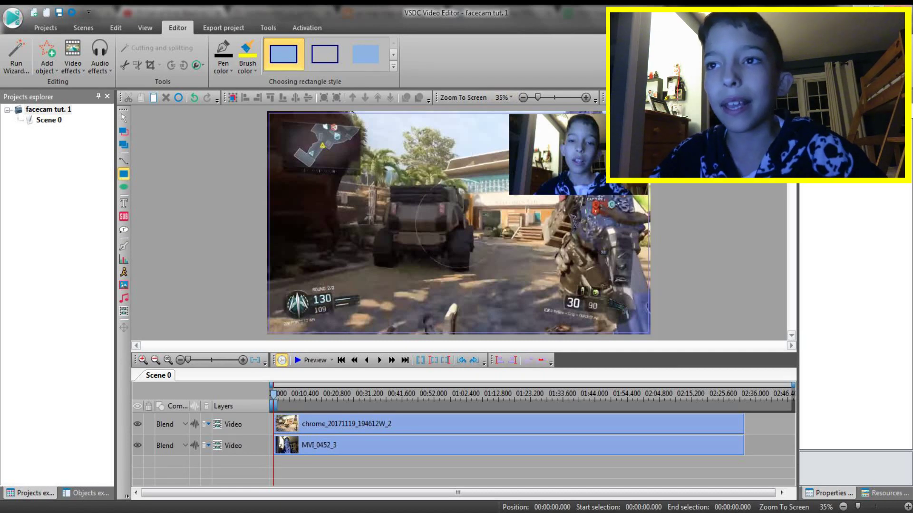
{"action": "mouse_move", "coordinate": [508, 112]}
{"action": "left_mouse_down"}
{"action": "mouse_move", "coordinate": [602, 181]}
{"action": "mouse_move", "coordinate": [648, 198]}
{"action": "left_mouse_up"}
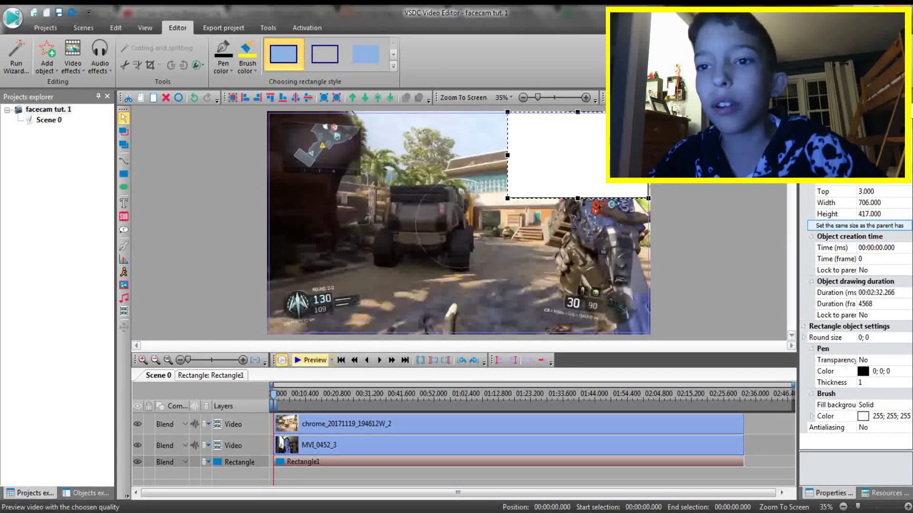
{"action": "left_click", "coordinate": [247, 67]}
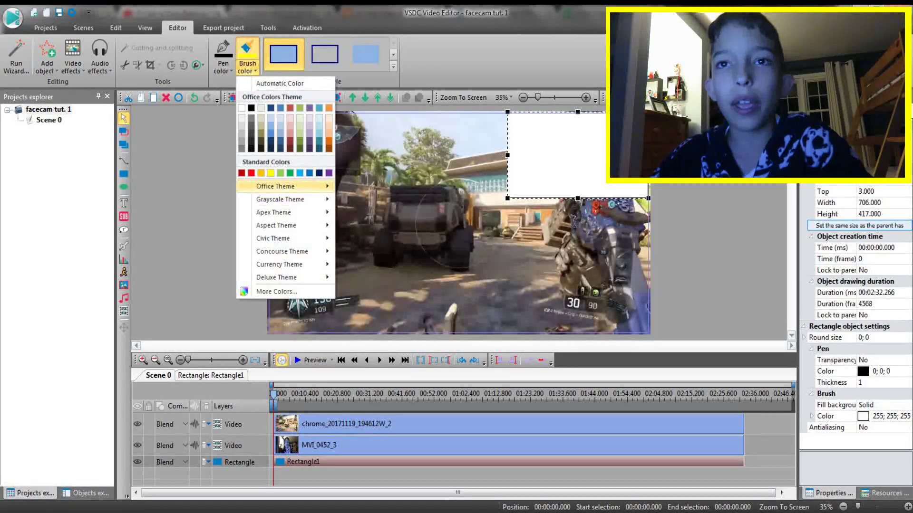
{"action": "left_click", "coordinate": [270, 172]}
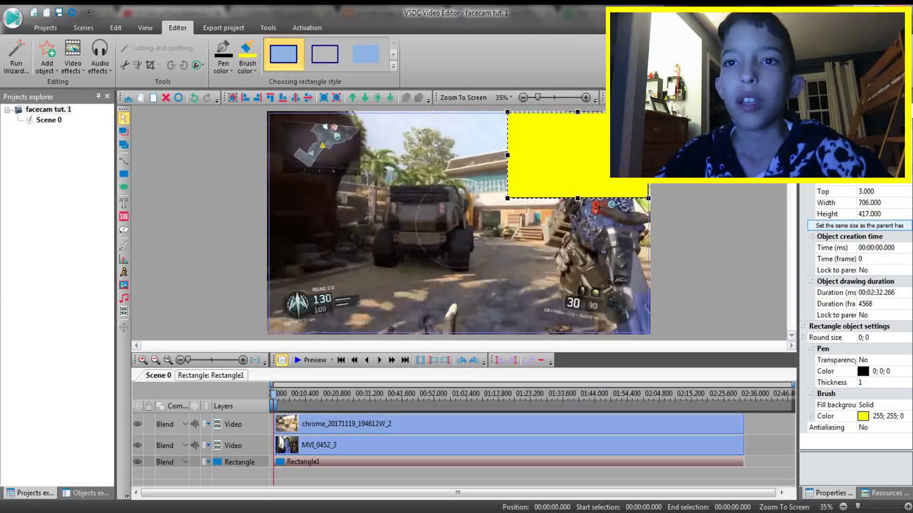
- Preview the scene and bring the facecam clip MVI_0452 in front of the yellow rectangle
{"action": "left_click", "coordinate": [312, 360]}
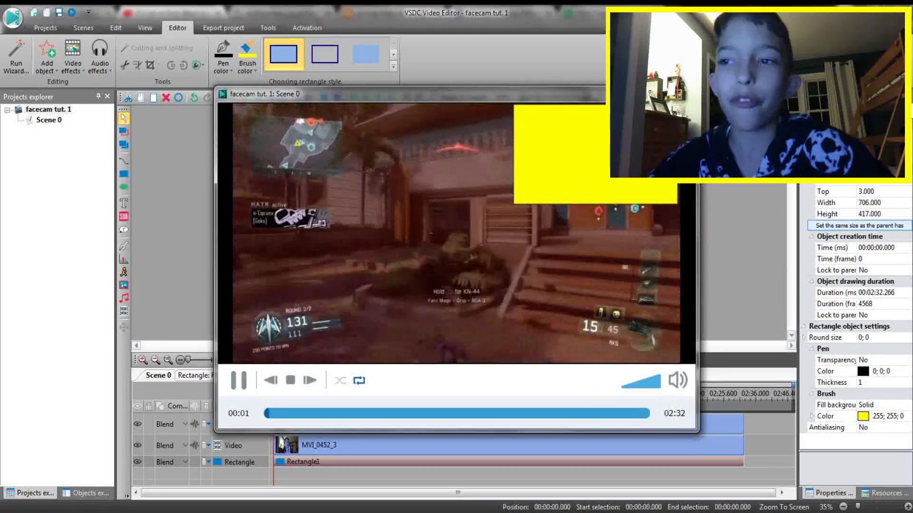
{"action": "key", "text": "Escape"}
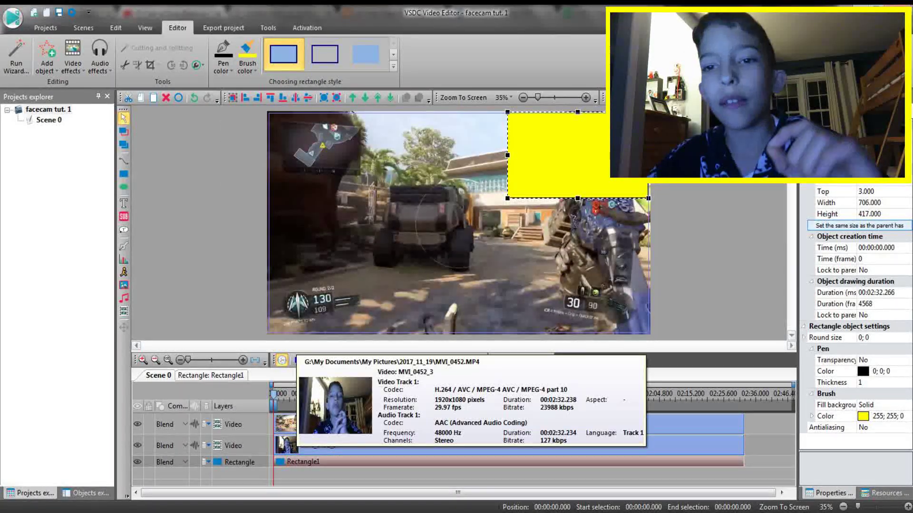
{"action": "left_click", "coordinate": [314, 445]}
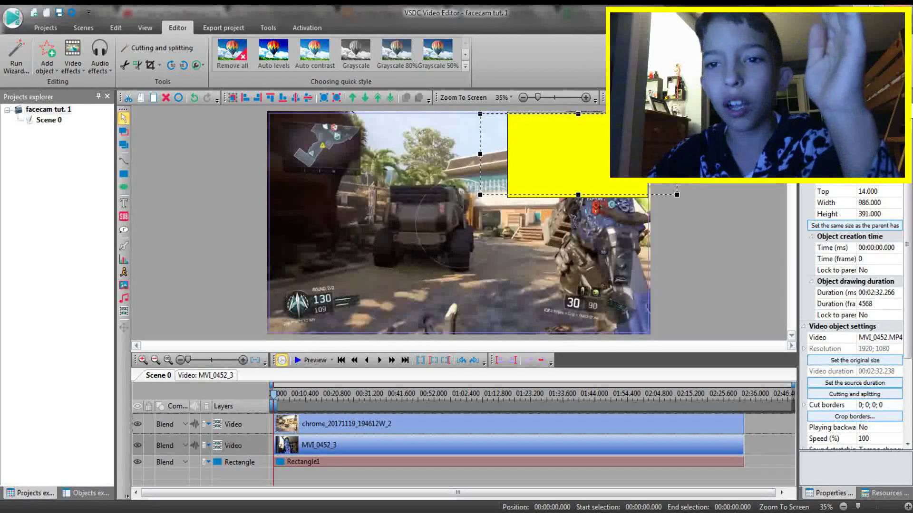
{"action": "left_click", "coordinate": [377, 98]}
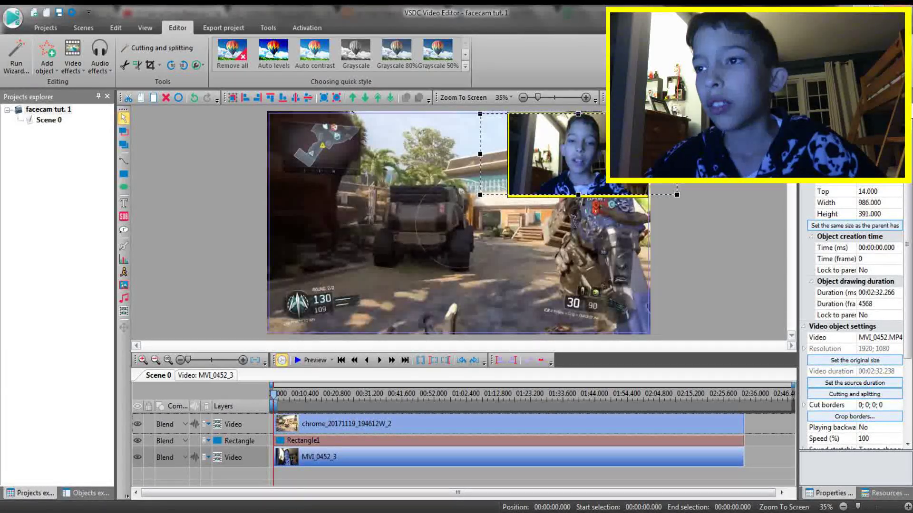
- Enlarge the yellow rectangle to about 723 by 429 as a border around the facecam, and preview the scene
{"action": "left_click", "coordinate": [303, 440]}
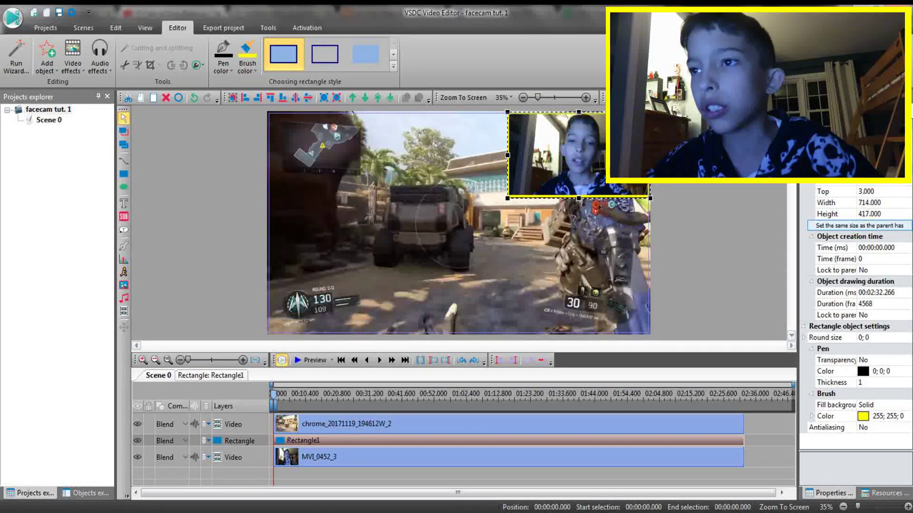
{"action": "key", "text": "Up"}
{"action": "key", "text": "Up"}
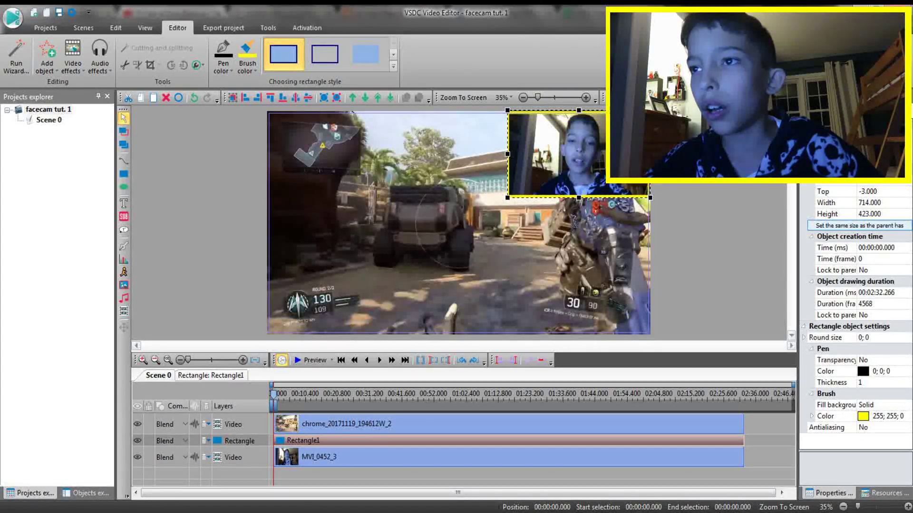
{"action": "key", "text": "Left"}
{"action": "key", "text": "Left"}
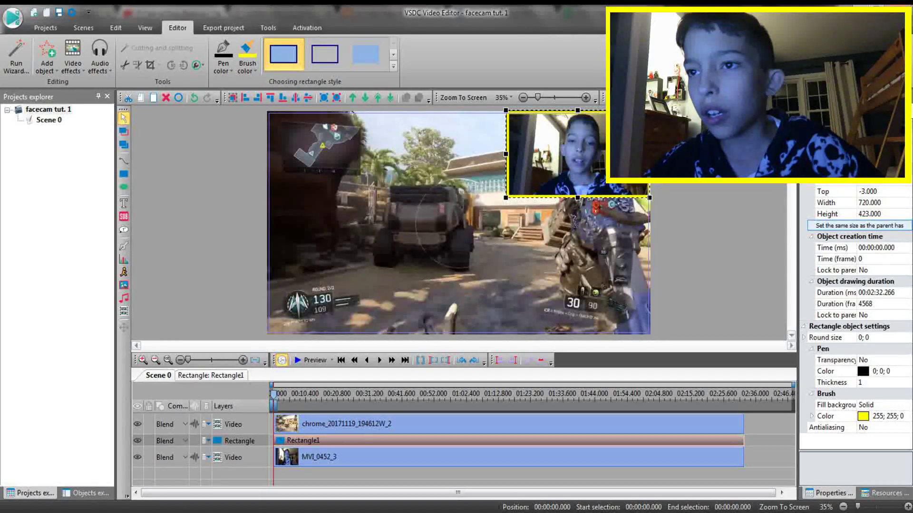
{"action": "key", "text": "Escape"}
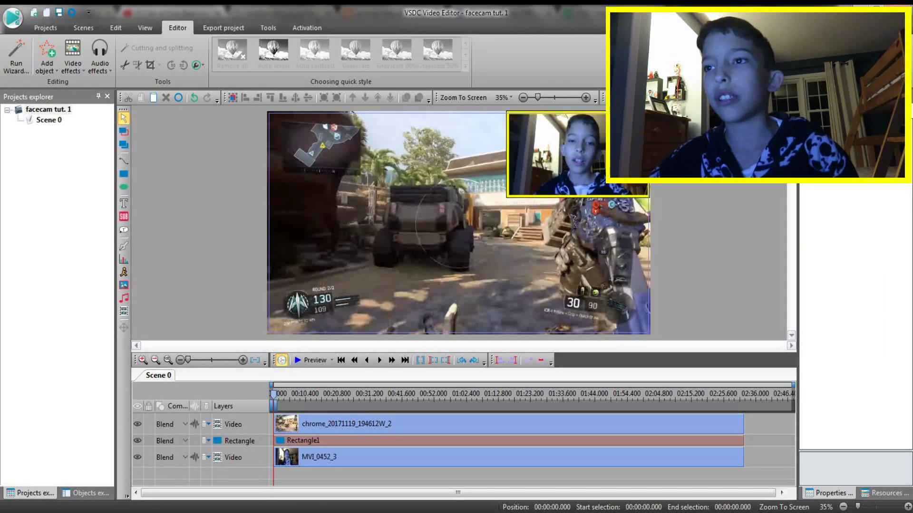
{"action": "left_click", "coordinate": [303, 441]}
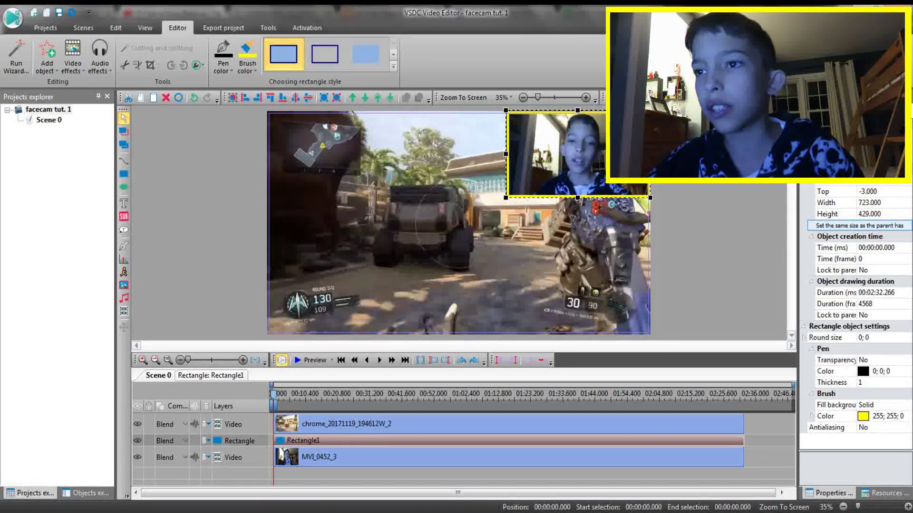
{"action": "key", "text": "Escape"}
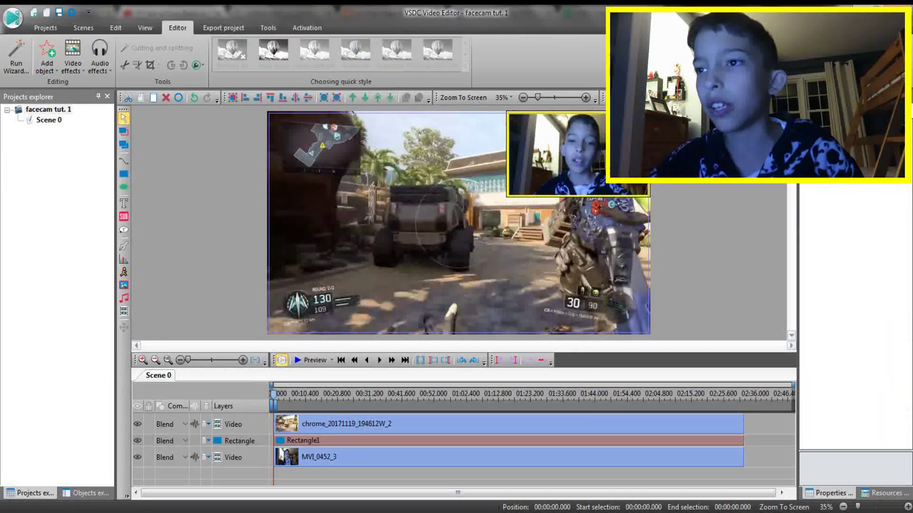
{"action": "left_click", "coordinate": [311, 360]}
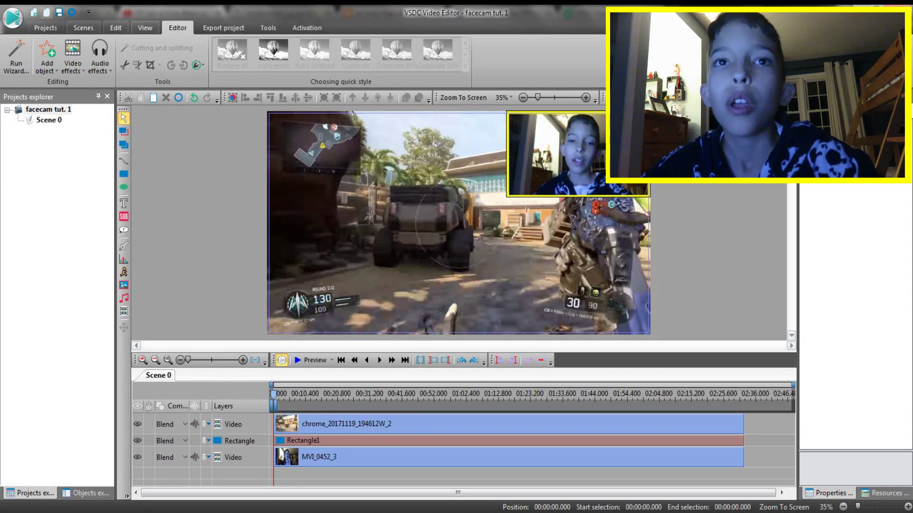
- Open the project's export settings and choose MPG as the output video format
{"action": "left_click", "coordinate": [268, 28]}
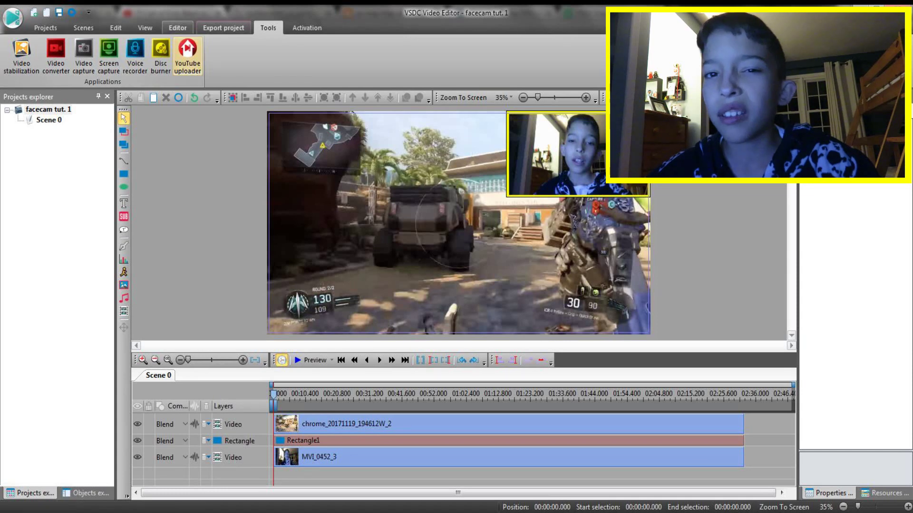
{"action": "left_click", "coordinate": [222, 28]}
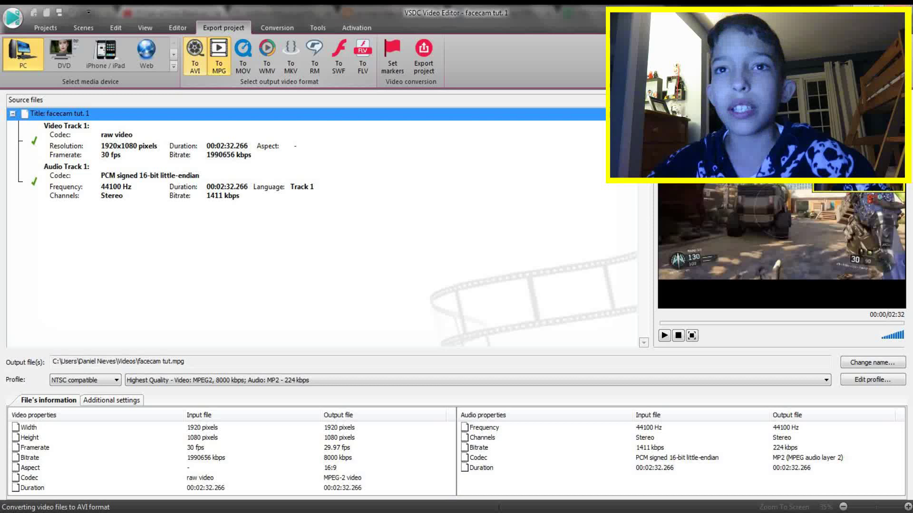
{"action": "left_click", "coordinate": [195, 57]}
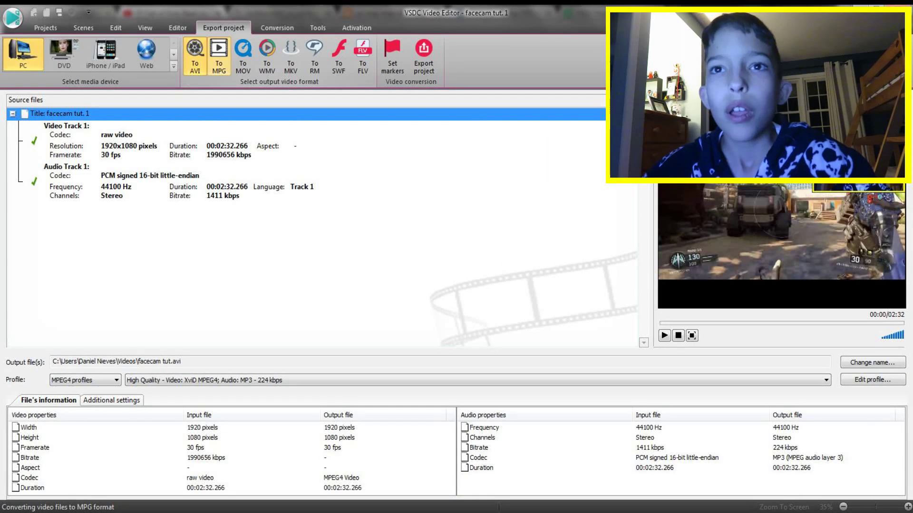
{"action": "left_click", "coordinate": [218, 57]}
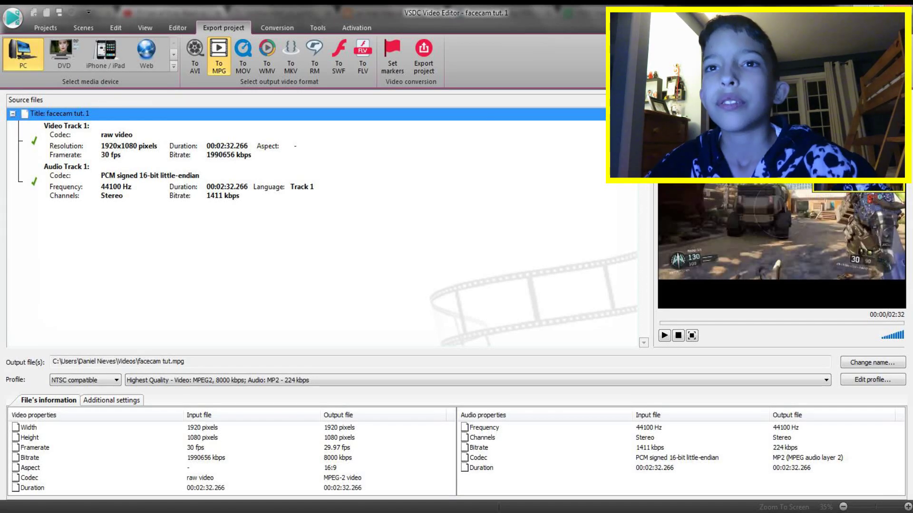
- Set the export's output file to facecam tut.mpg in the videos folder on the MEDIA (E:) drive
{"action": "left_click", "coordinate": [872, 362]}
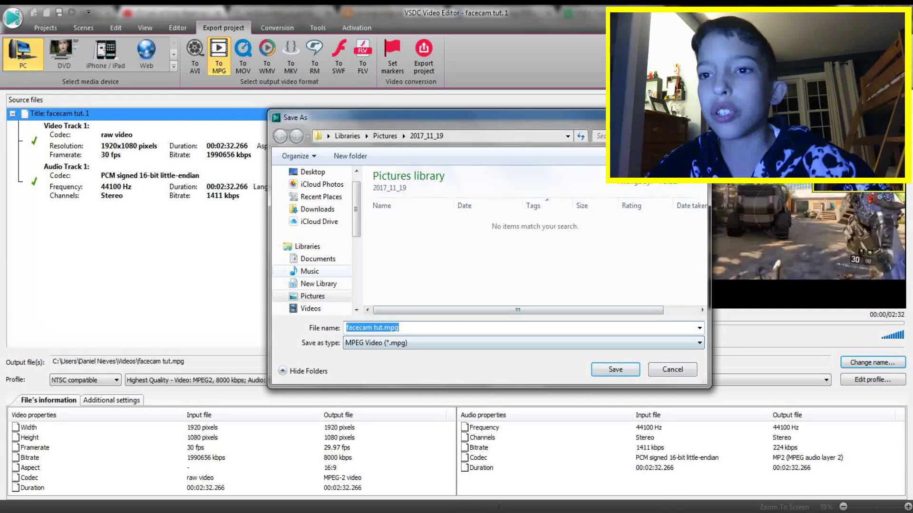
{"action": "left_click", "coordinate": [310, 271]}
{"action": "scroll", "coordinate": [312, 240], "scroll_direction": "down", "scroll_amount": 3}
{"action": "left_click", "coordinate": [317, 272]}
{"action": "left_click", "coordinate": [394, 215]}
{"action": "double_click", "coordinate": [395, 215]}
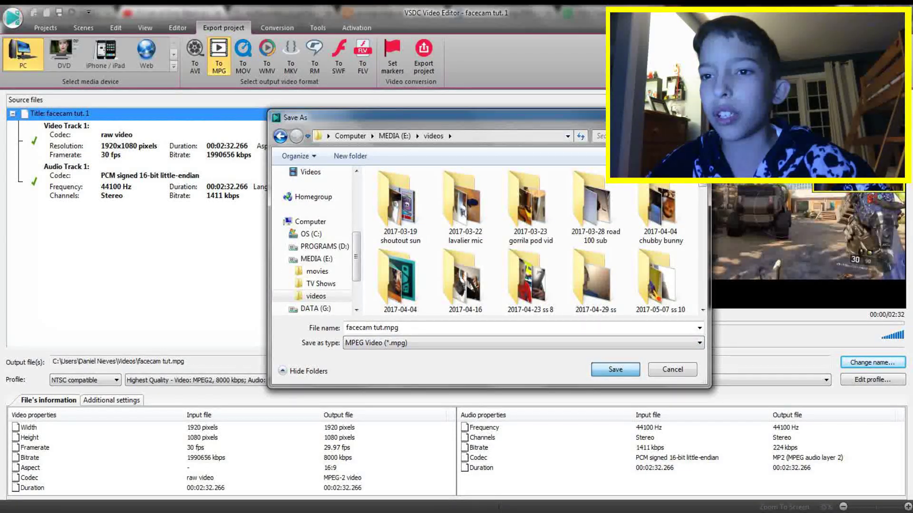
{"action": "left_click", "coordinate": [615, 369]}
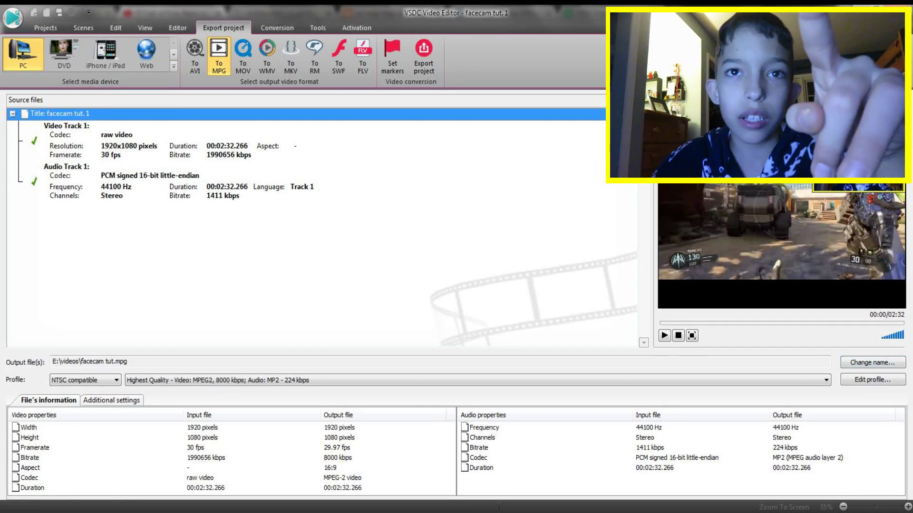
- Start exporting the project facecam tut. 1, continuing without premium features
{"action": "left_click", "coordinate": [306, 141]}
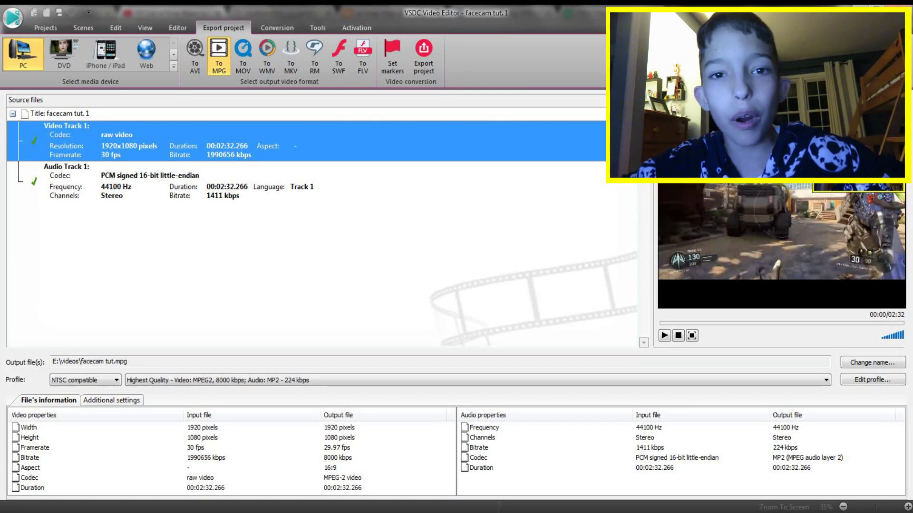
{"action": "left_click", "coordinate": [322, 181]}
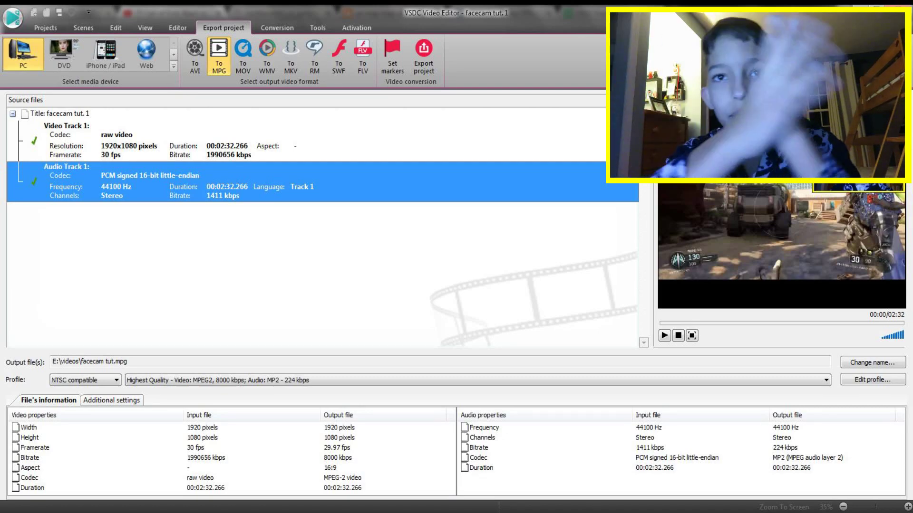
{"action": "left_click", "coordinate": [59, 113]}
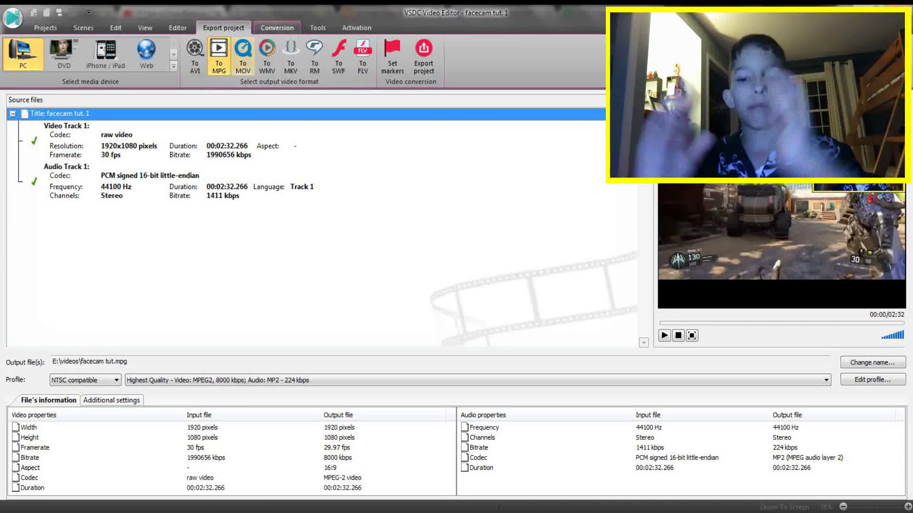
{"action": "left_click", "coordinate": [424, 55]}
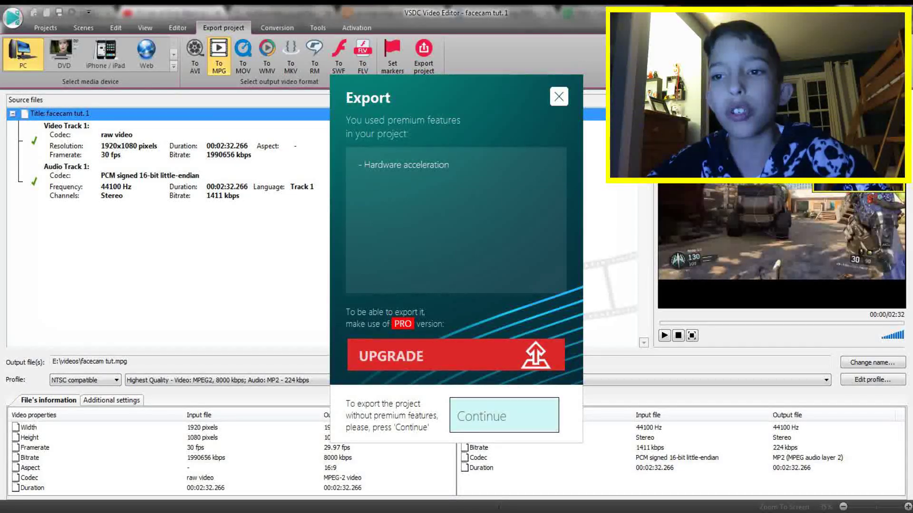
{"action": "left_click", "coordinate": [503, 415]}
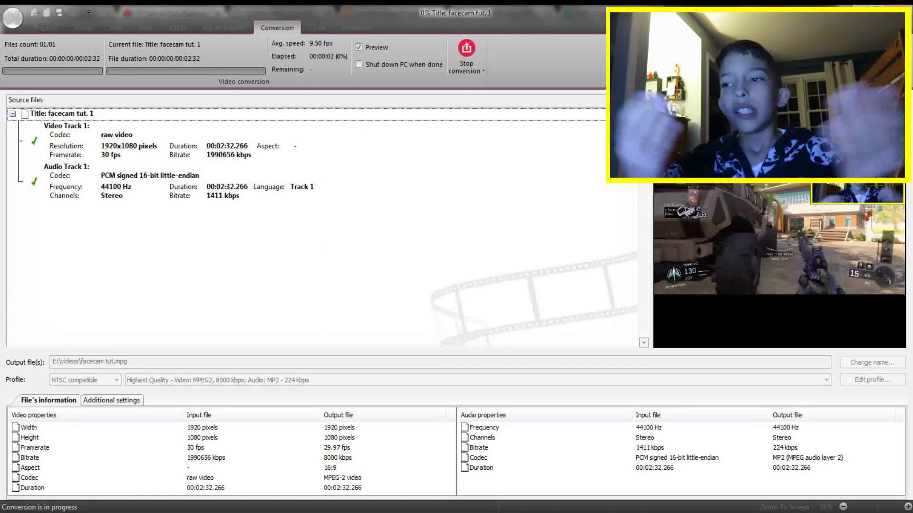